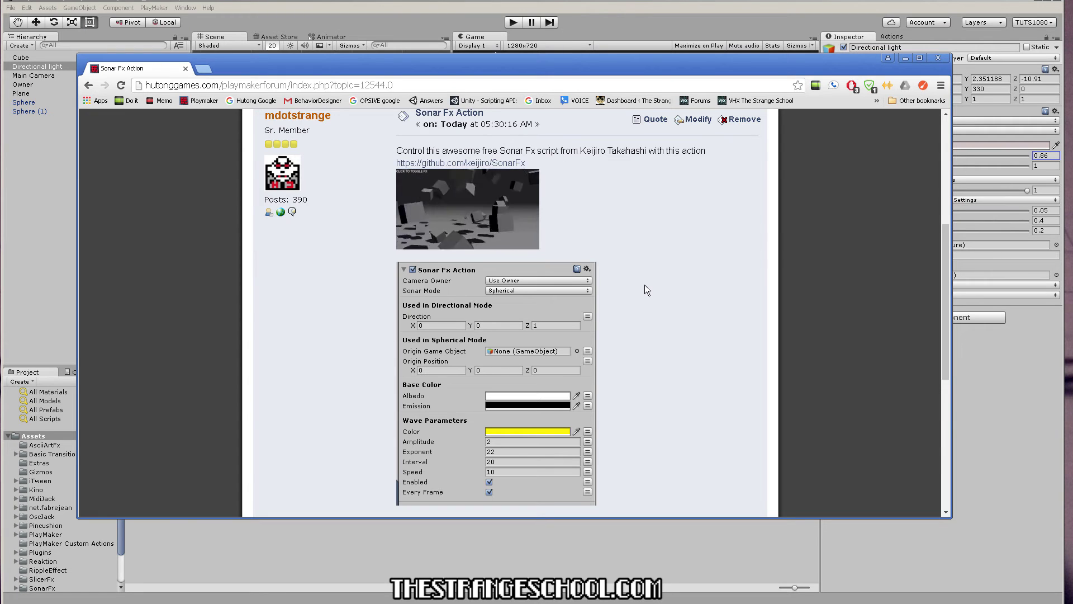
- Scroll through the Sonar Fx Action forum post to reach the github.com/keijiro/SonarFx link
scroll(646, 288, up, 1)
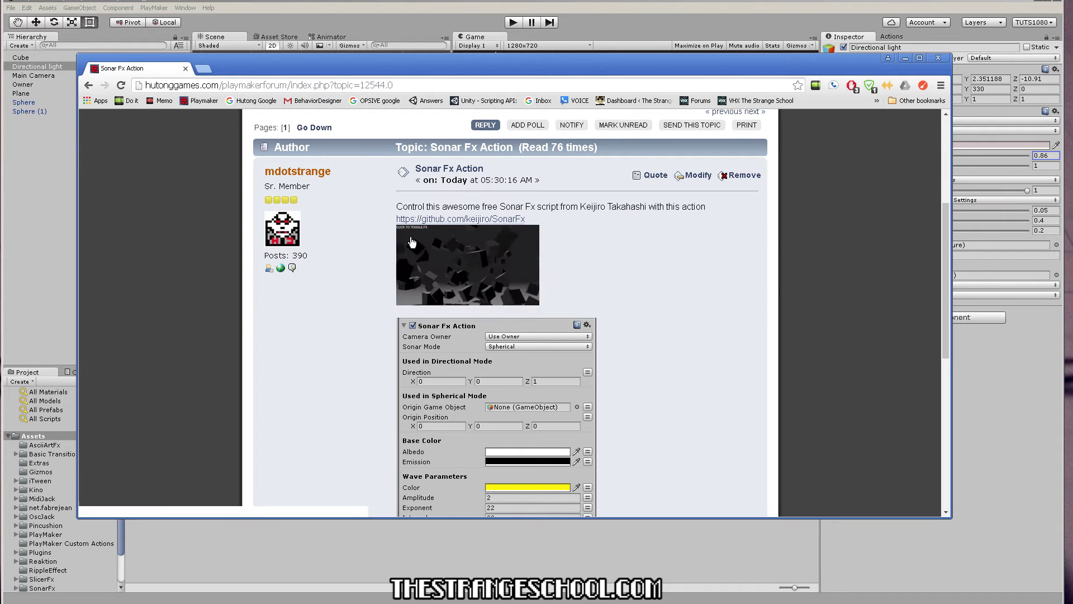
scroll(411, 241, up, 3)
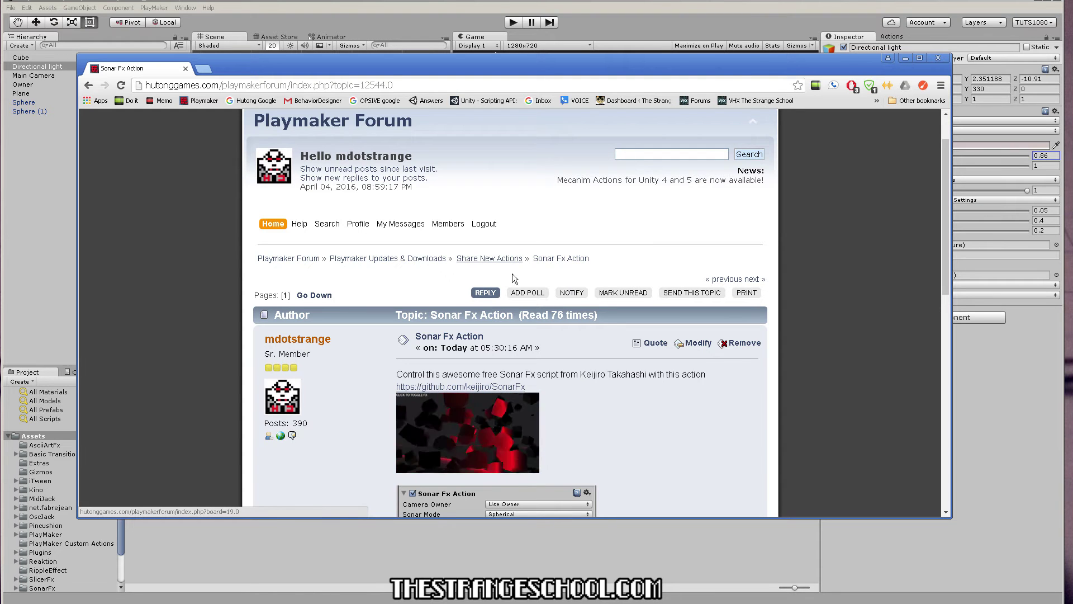
scroll(641, 282, down, 1)
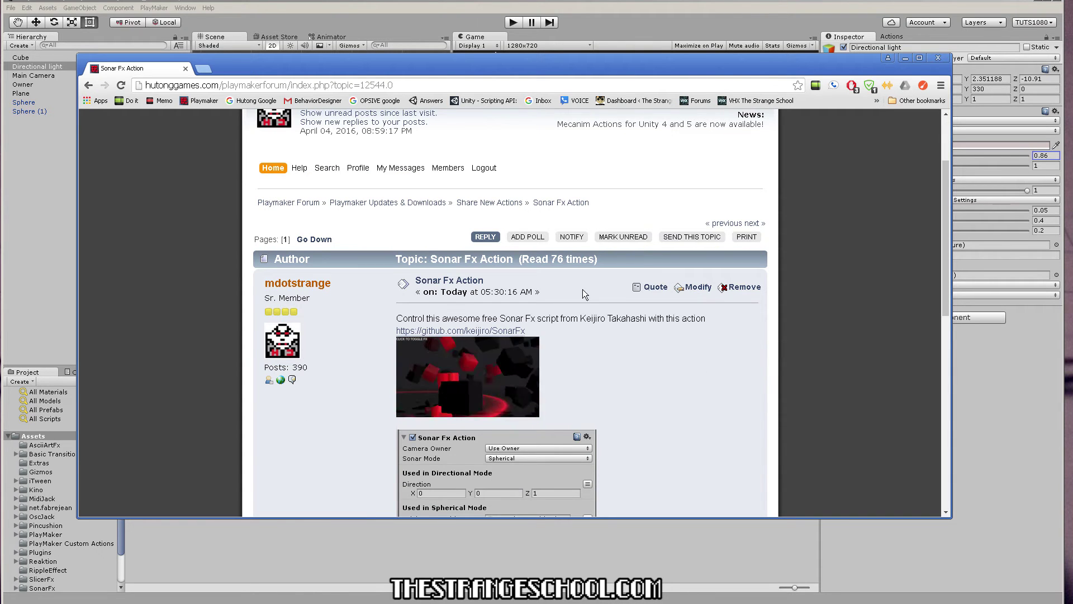
scroll(693, 290, down, 1)
scroll(727, 307, down, 1)
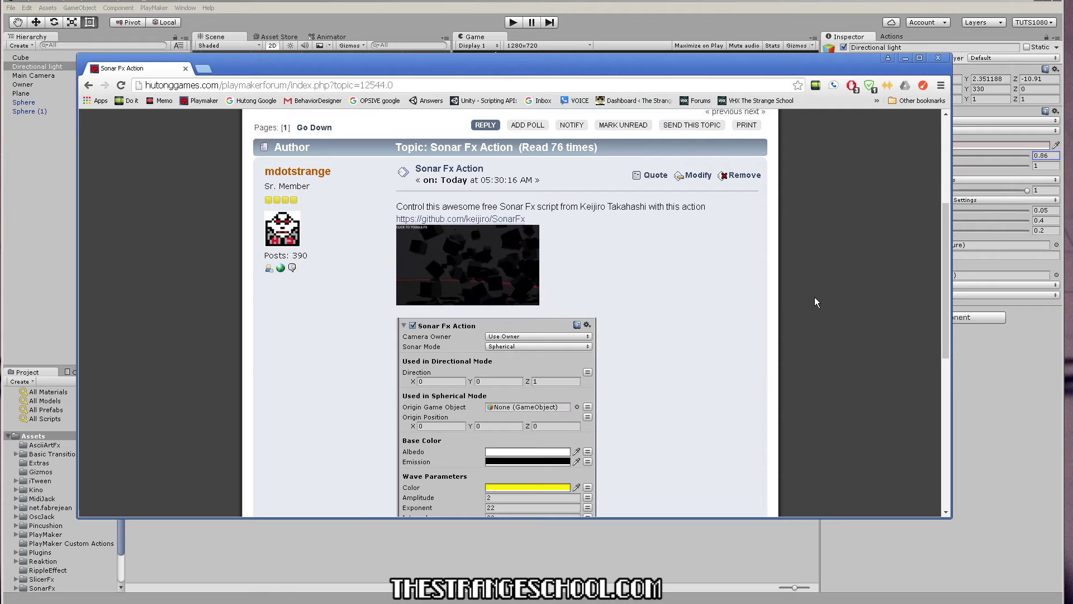
- Open the keijiro/SonarFx repository and download SonarFx.unitypackage through its Raw button
click(488, 220)
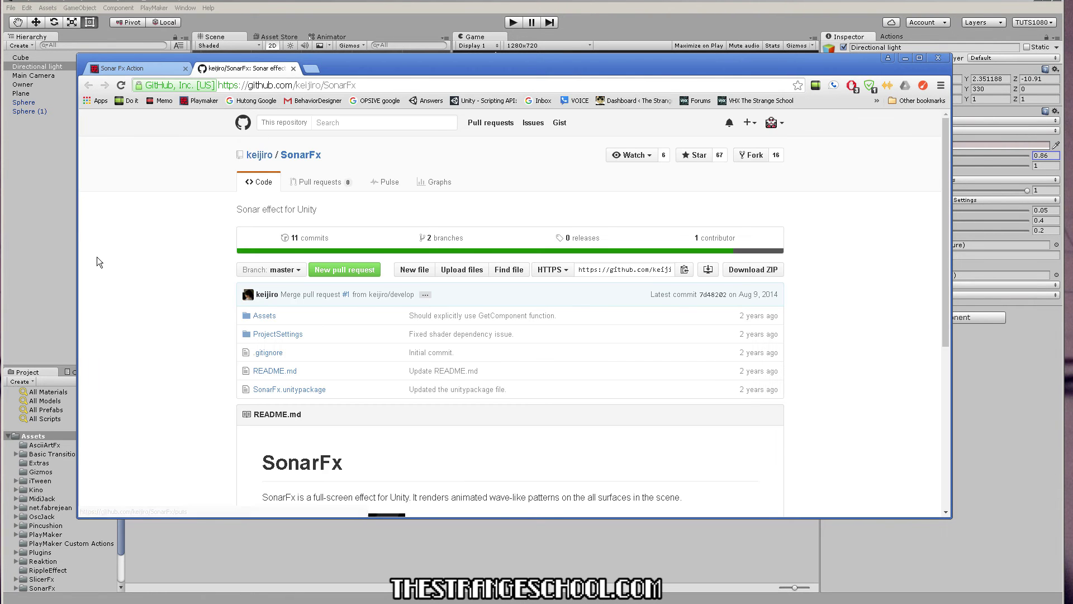
scroll(97, 258, down, 2)
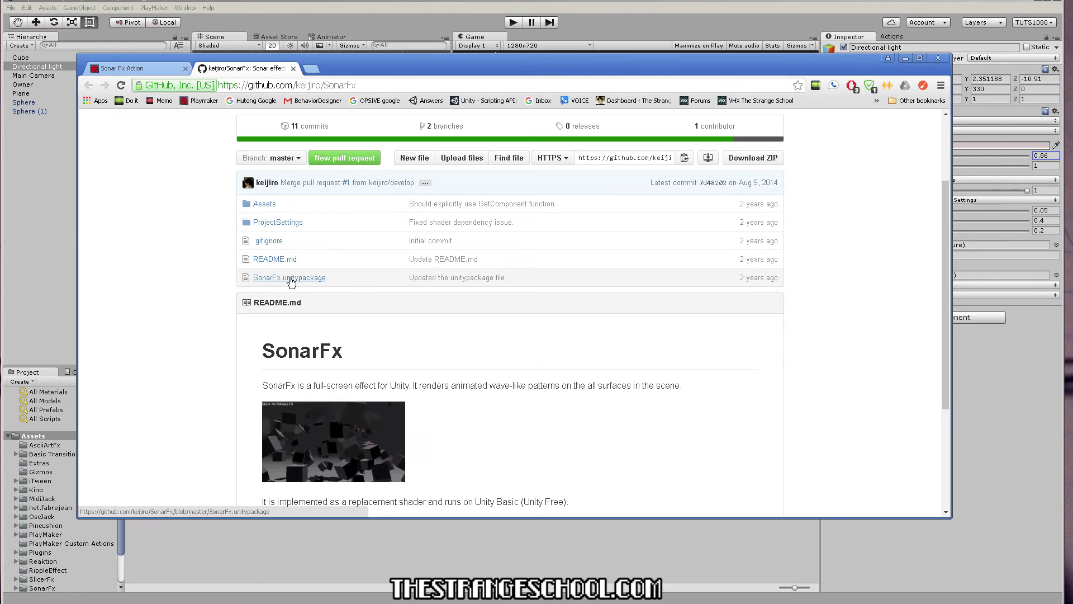
click(289, 278)
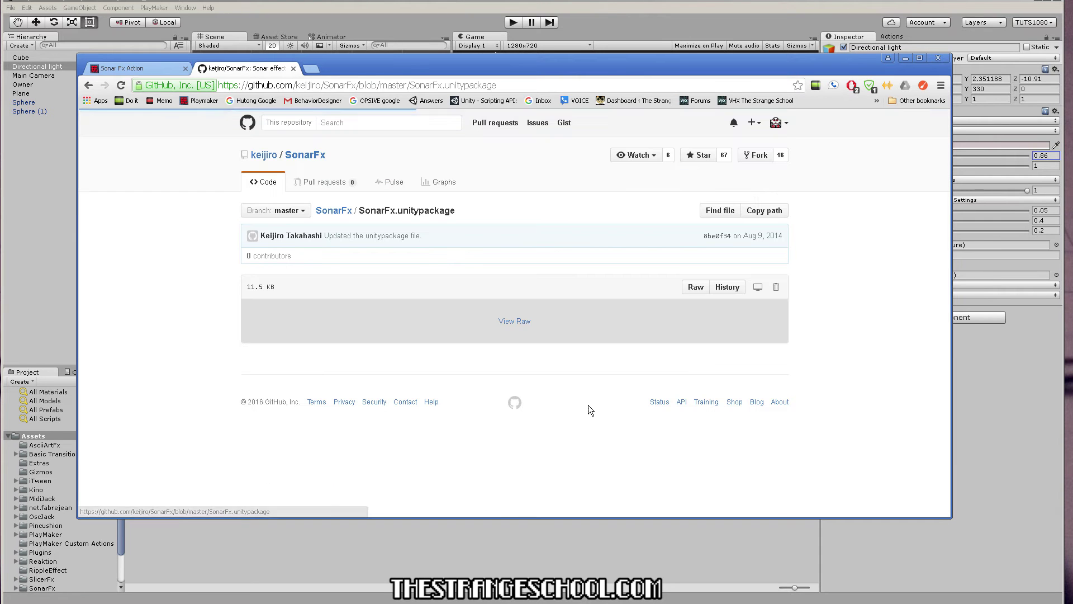
click(696, 286)
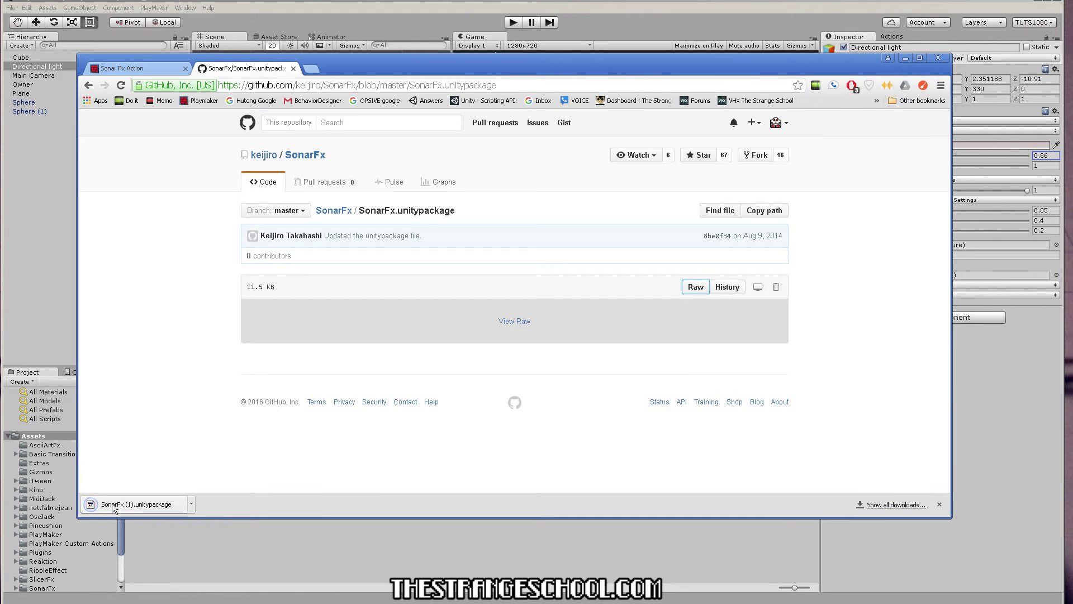
- Open the downloaded package, dismiss the nothing-to-import notice, and open the SonarFx folder
click(113, 505)
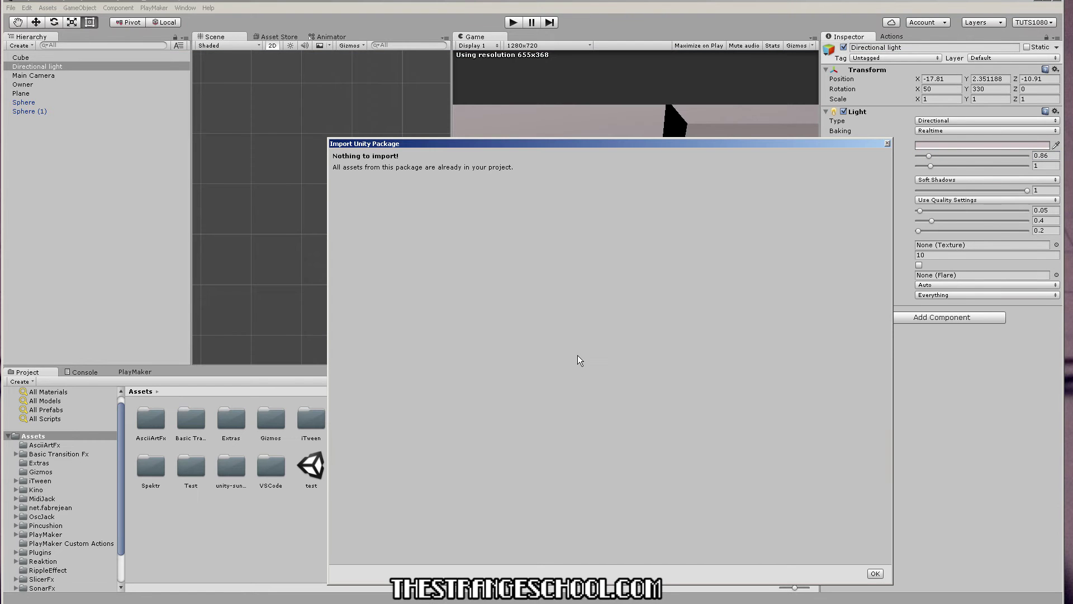
drag(472, 142, 422, 129)
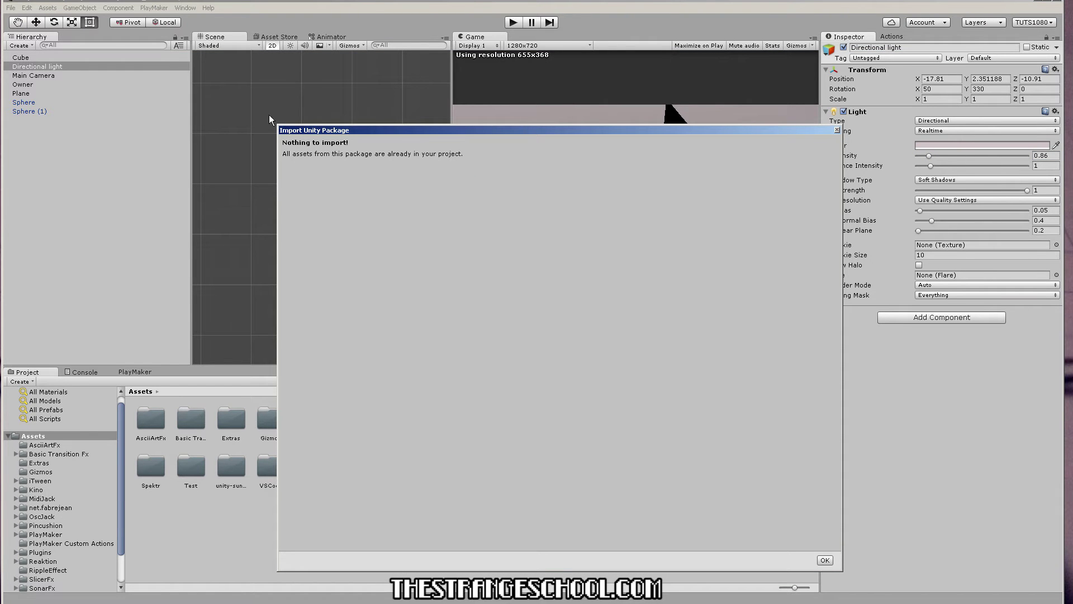
click(825, 559)
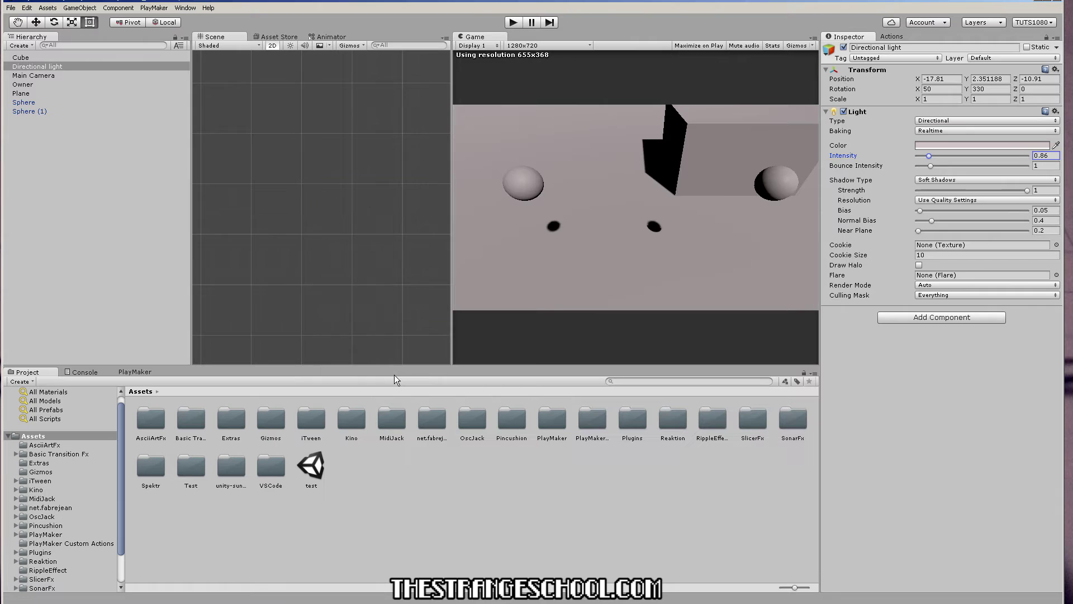
click(805, 426)
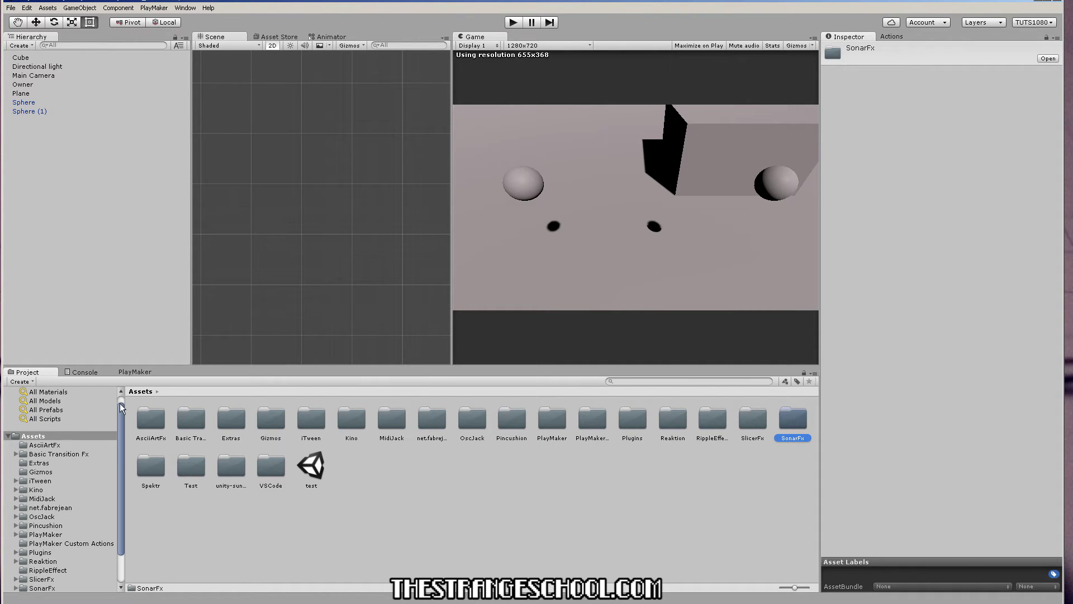
double_click(794, 419)
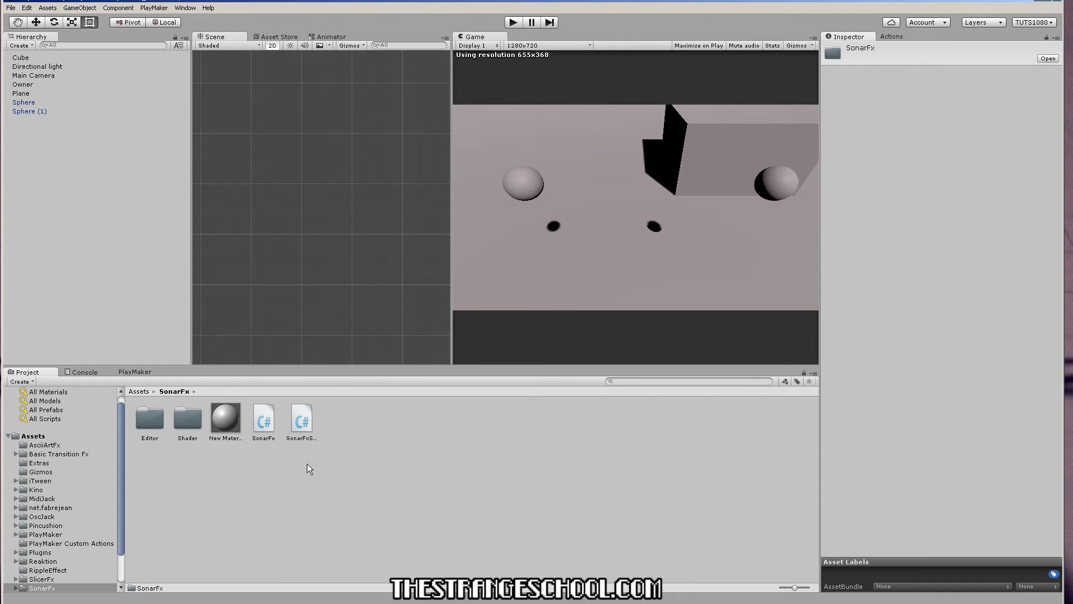
- Attach the SonarFx script to Main Camera and play to preview red sonar waves
click(48, 77)
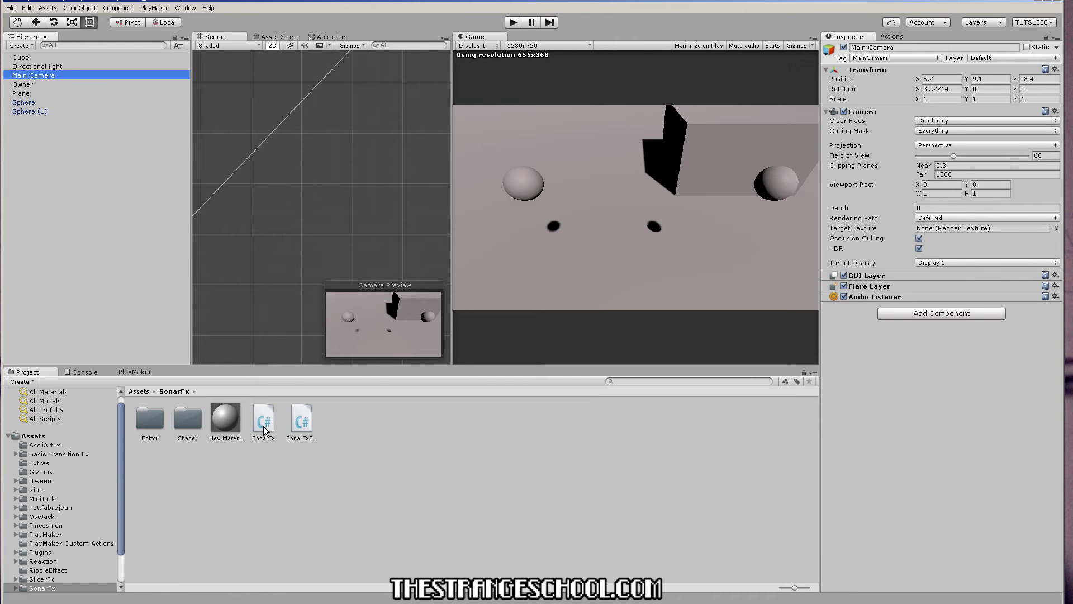
drag(266, 428, 39, 78)
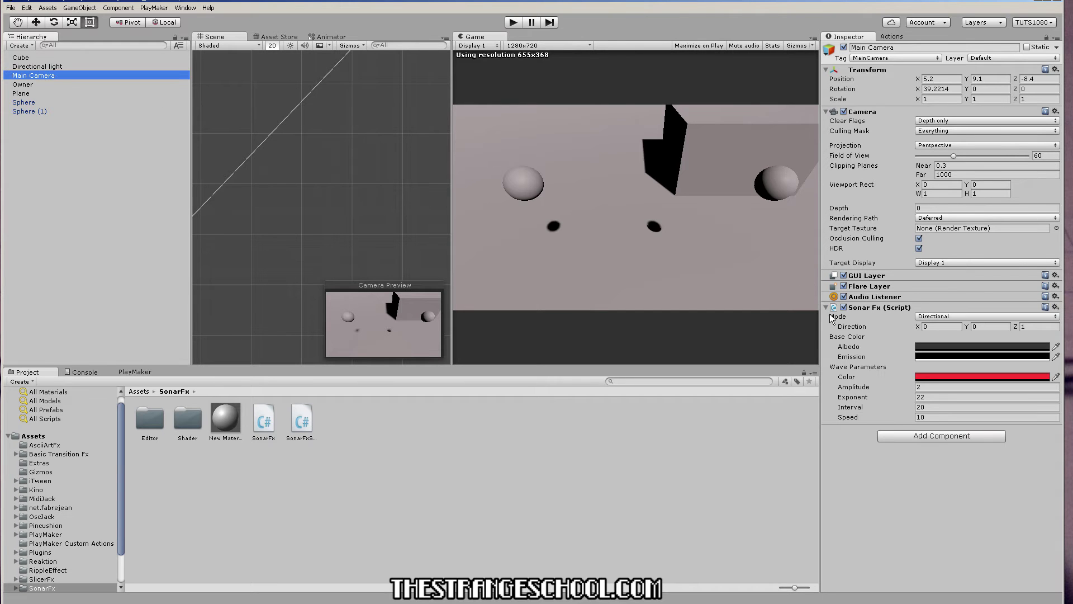
click(566, 155)
click(513, 23)
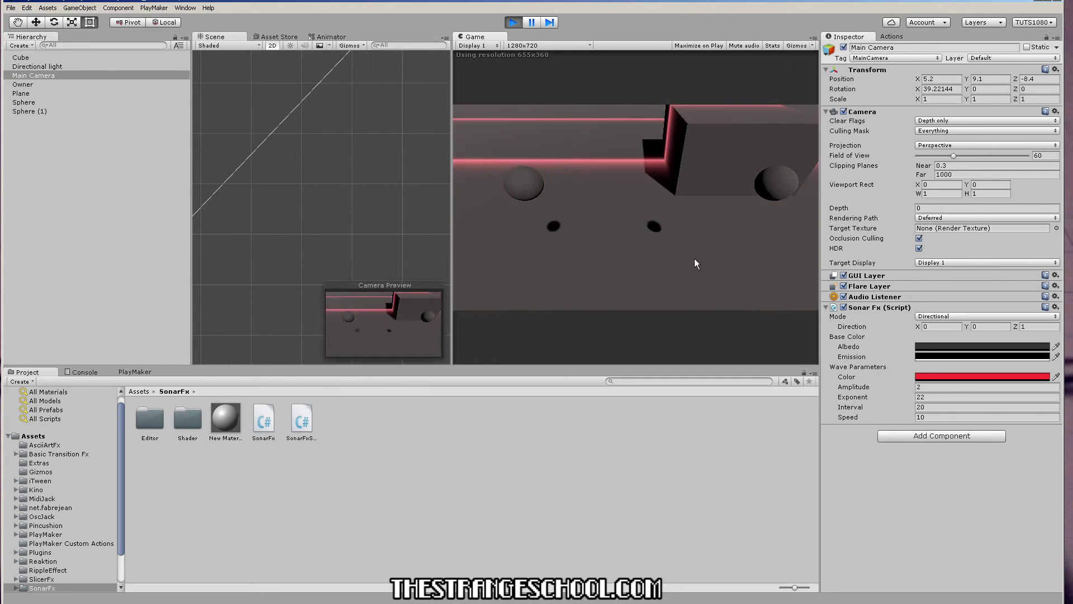
- Set Sonar Fx mode to Spherical during play, stop, then set Spherical again in edit mode
click(939, 316)
click(939, 337)
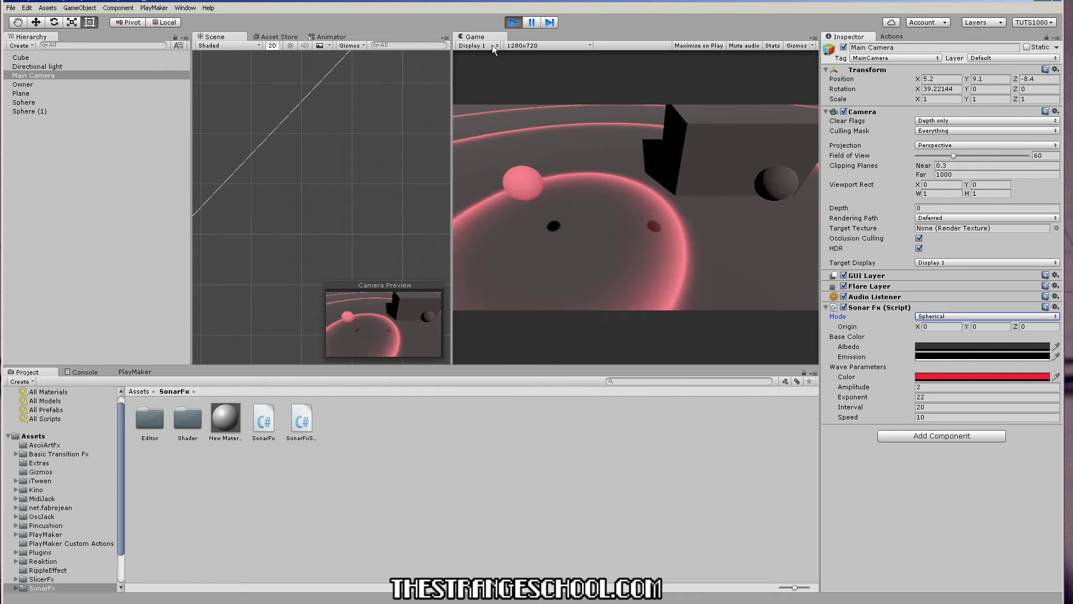
click(515, 22)
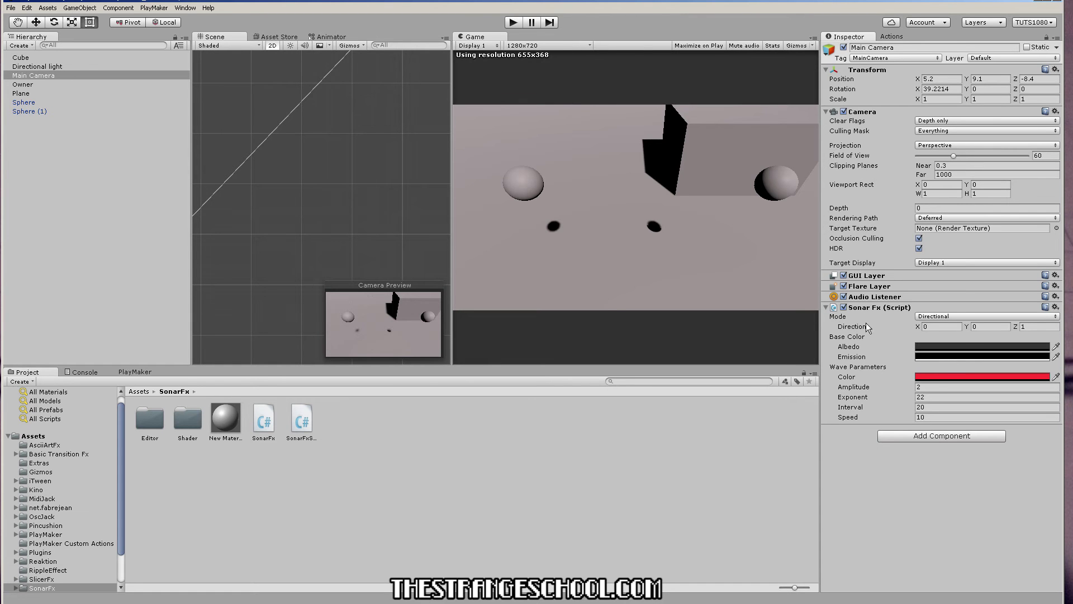
click(952, 316)
click(937, 337)
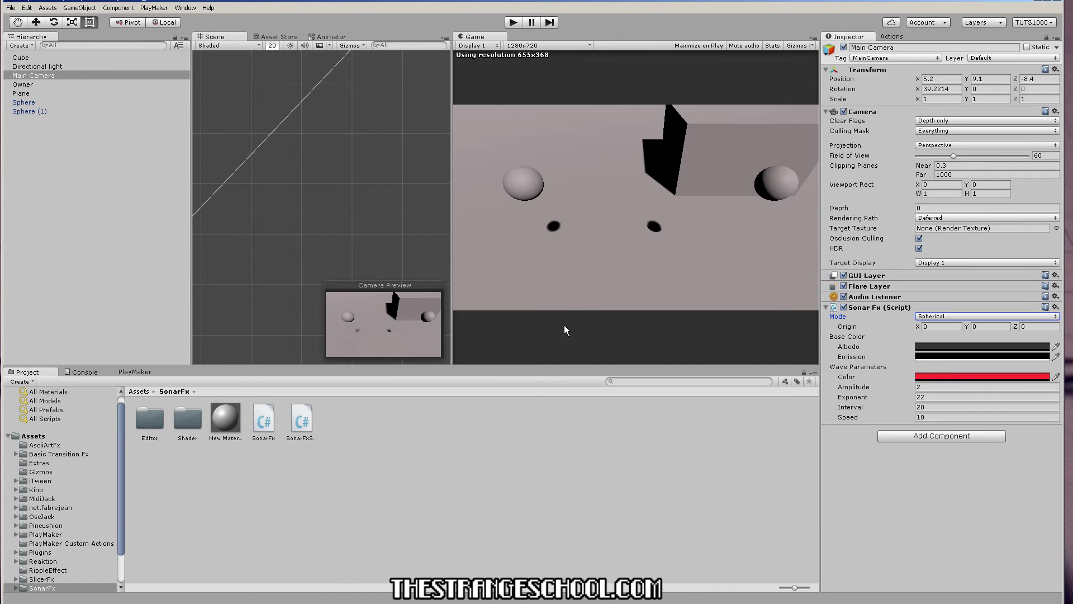
click(30, 76)
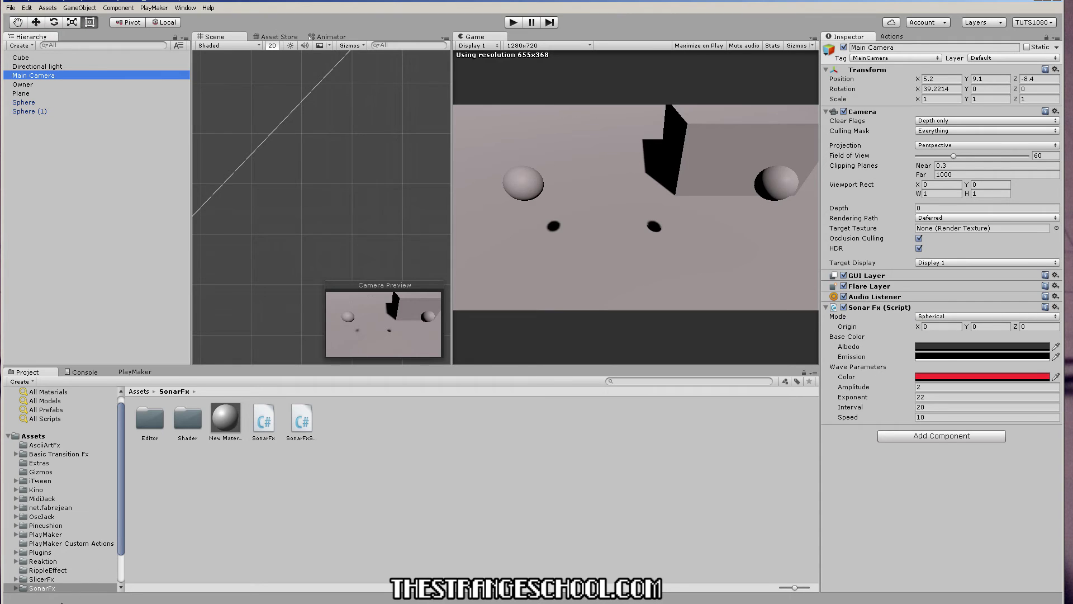
- In the browser's forum post, open the snipt.net link to the Sonar Fx Action script
key(alt+Tab)
click(129, 68)
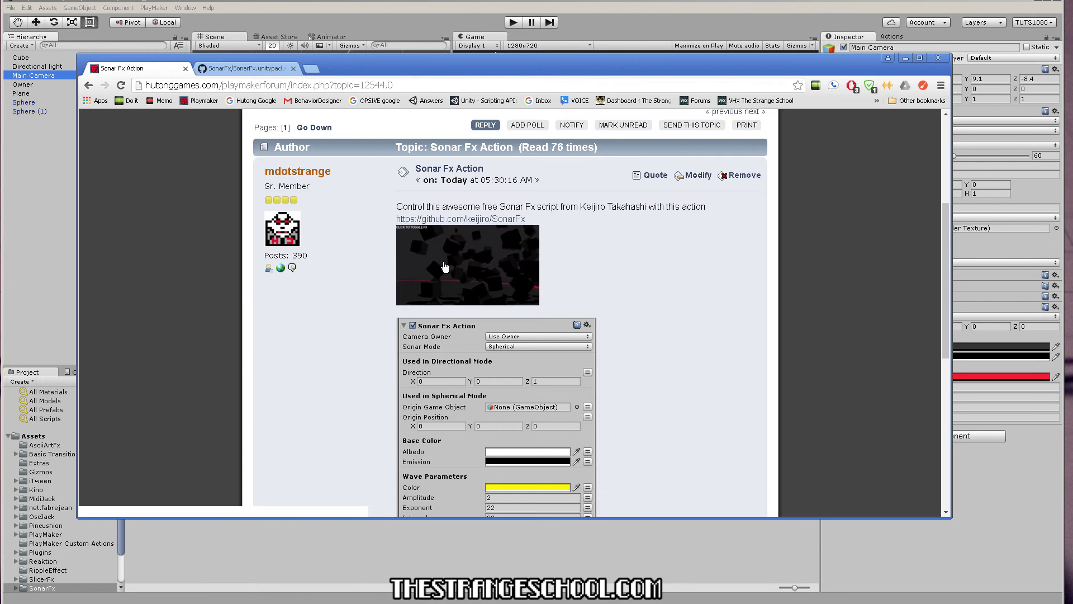
scroll(336, 203, down, 4)
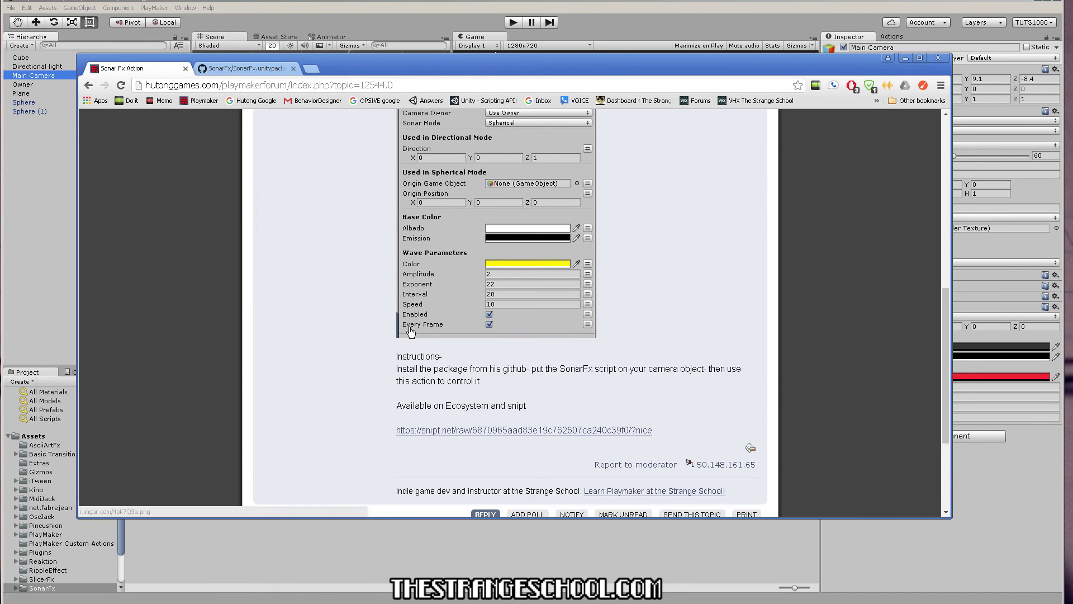
scroll(425, 330, down, 2)
click(478, 321)
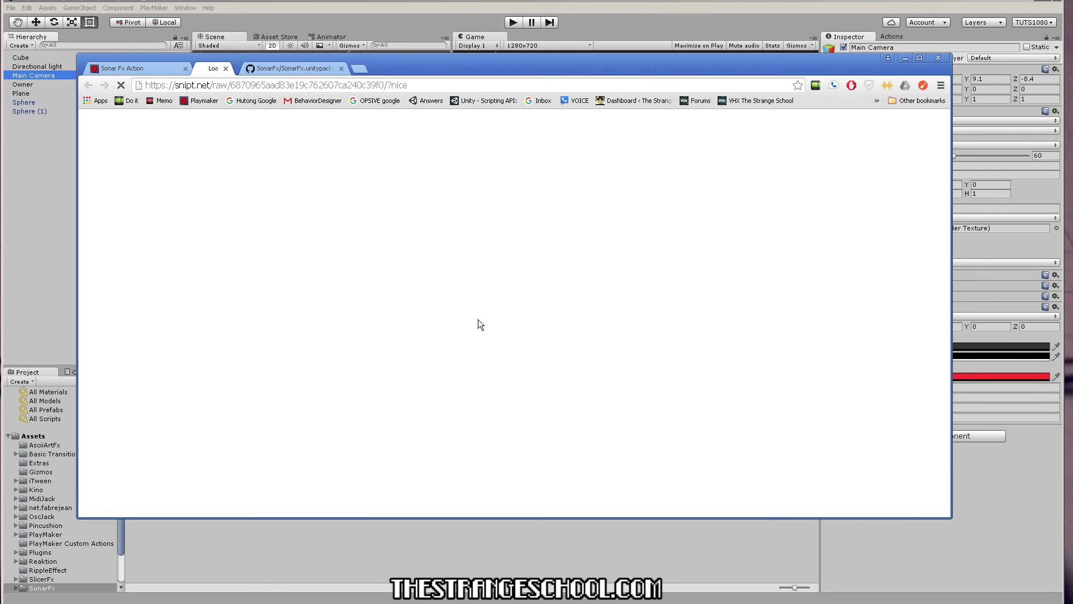
- Return to the forum post tab, then bring the Unity editor back
click(136, 65)
scroll(499, 298, up, 2)
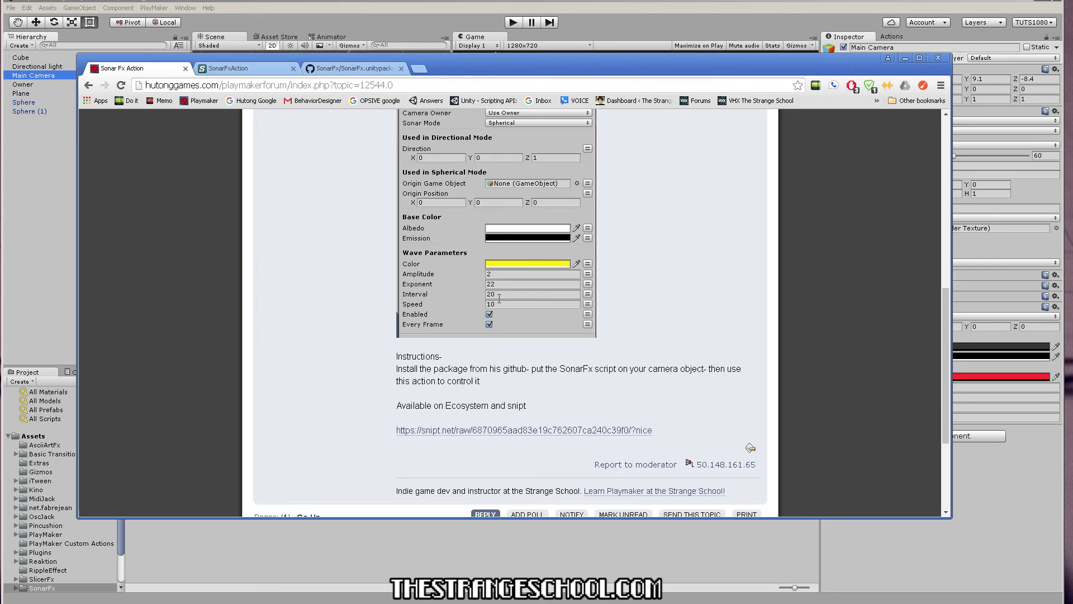
scroll(499, 298, up, 4)
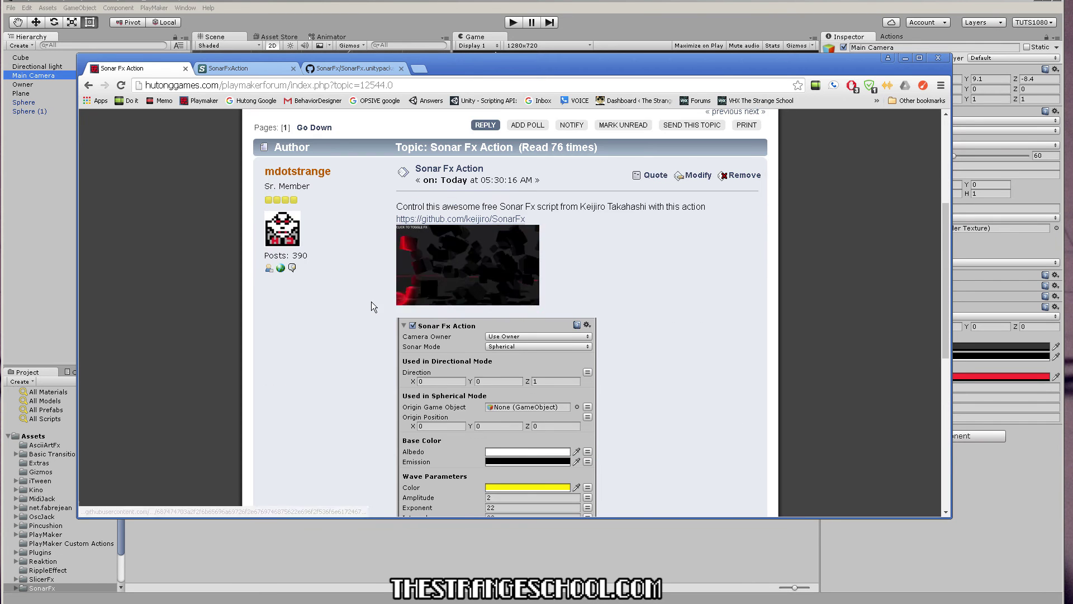
scroll(371, 303, down, 1)
scroll(371, 303, up, 1)
click(60, 258)
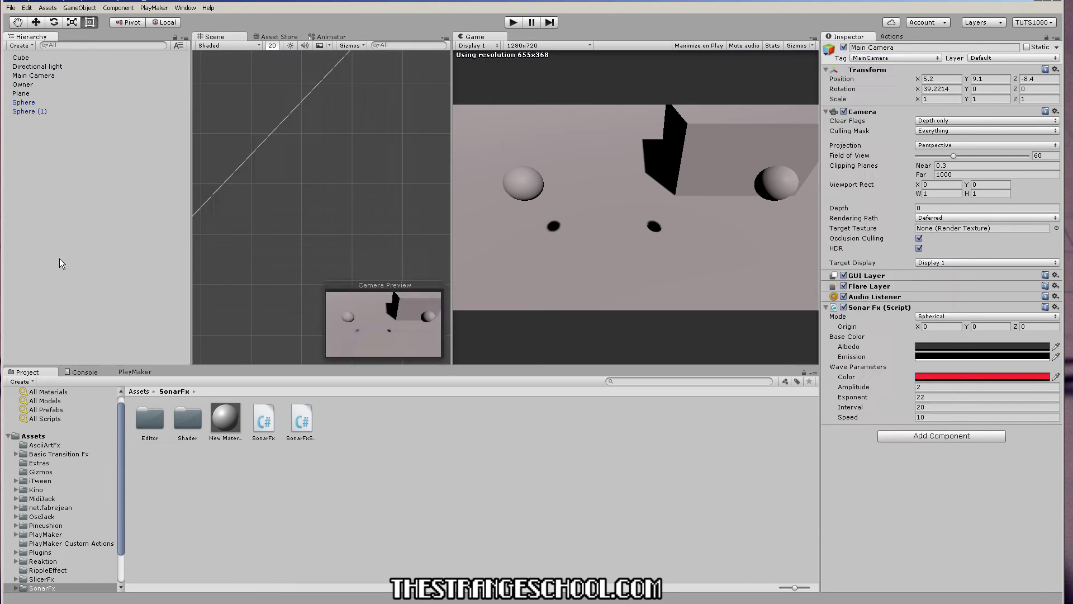
- Search the PlayMaker Ecosystem browser for 'Sonar' to find the Sonar Fx Action
click(154, 8)
mouse_move(166, 22)
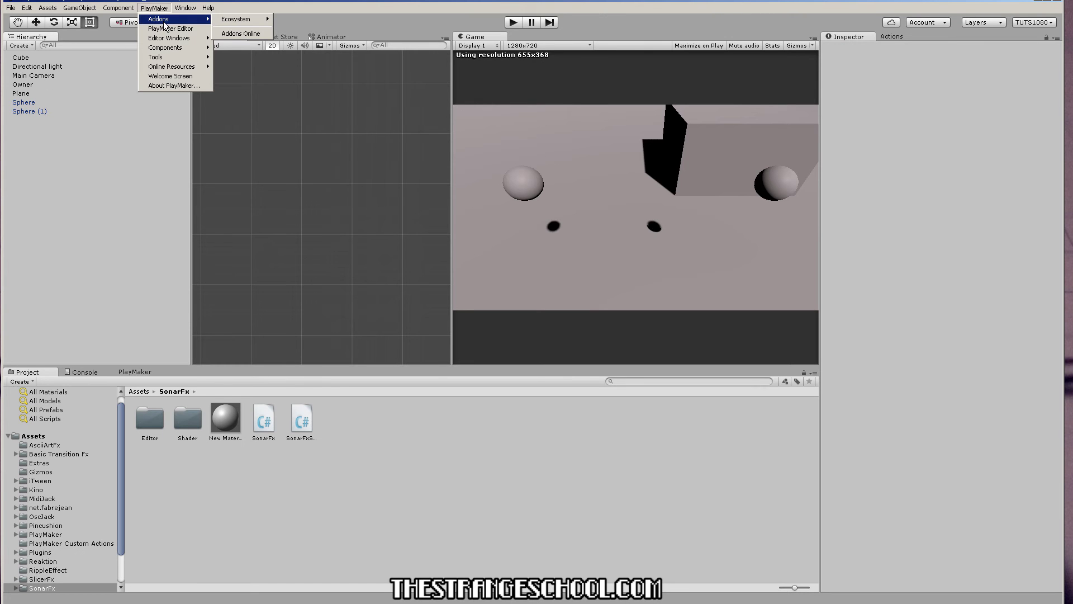
mouse_move(240, 19)
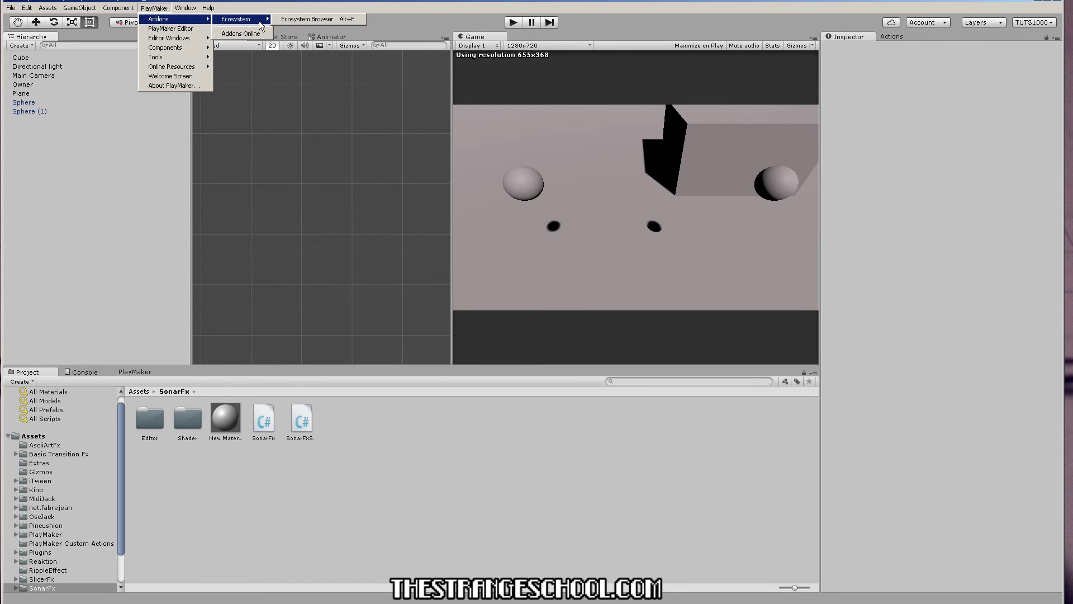
click(305, 22)
text(S)
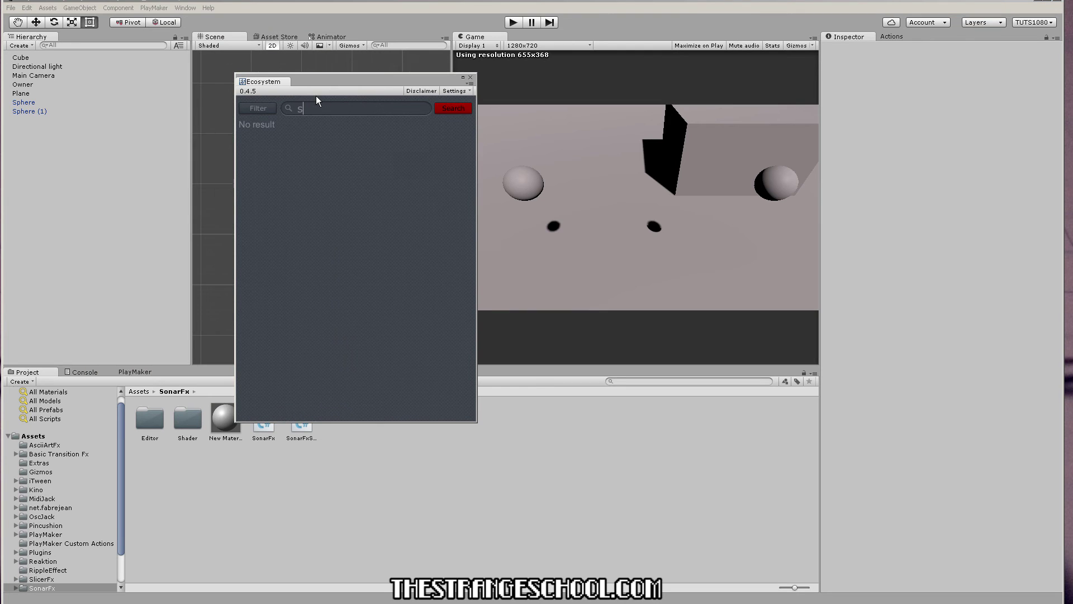
text(onar)
key(Return)
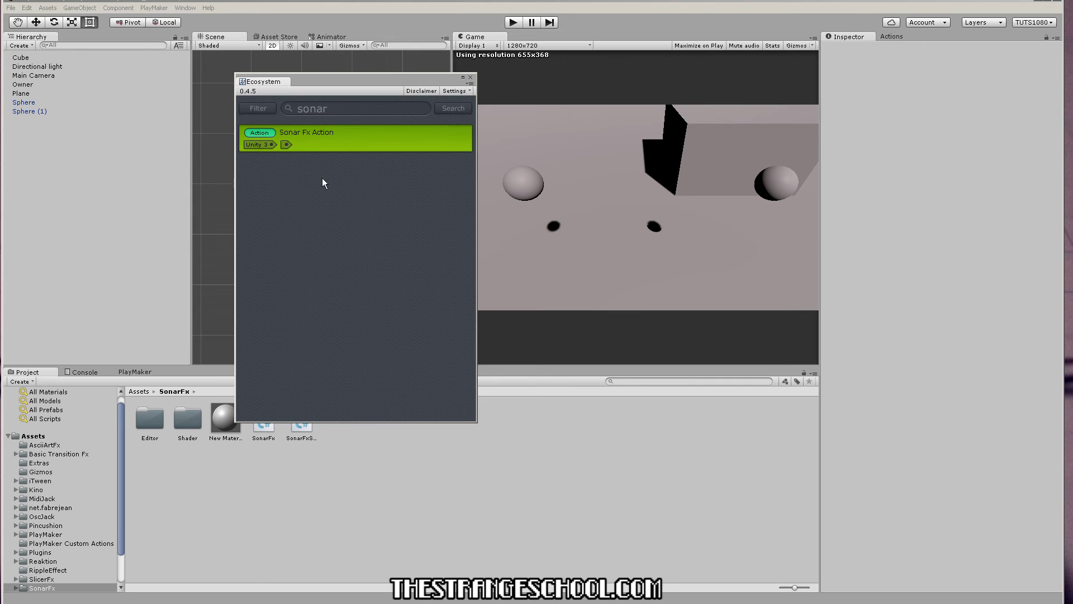
- Close the Ecosystem browser and filter the PlayMaker Actions list by 'sonar'
click(470, 78)
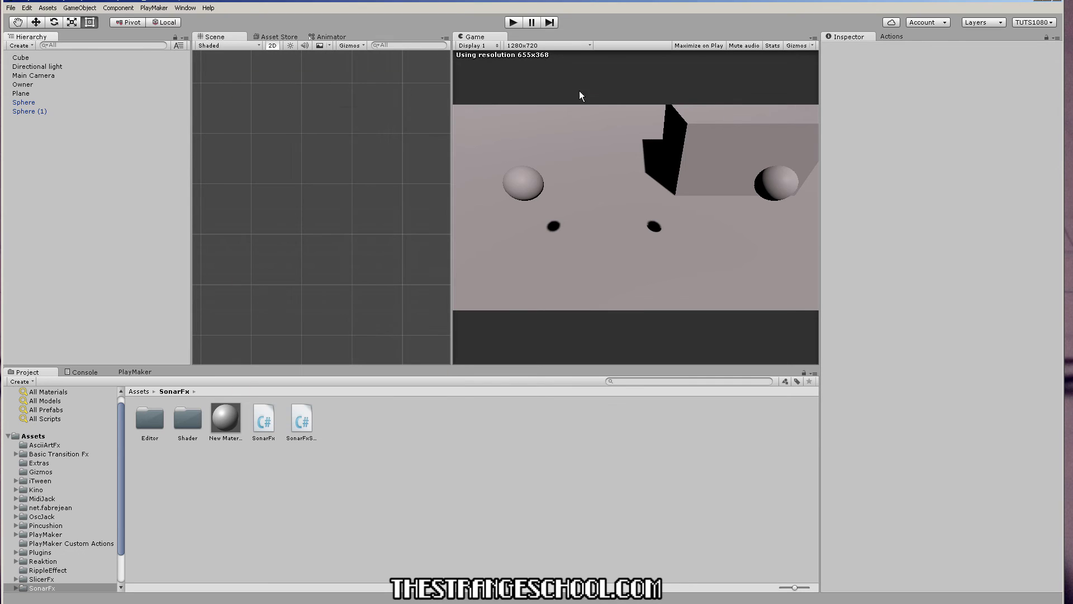
click(892, 37)
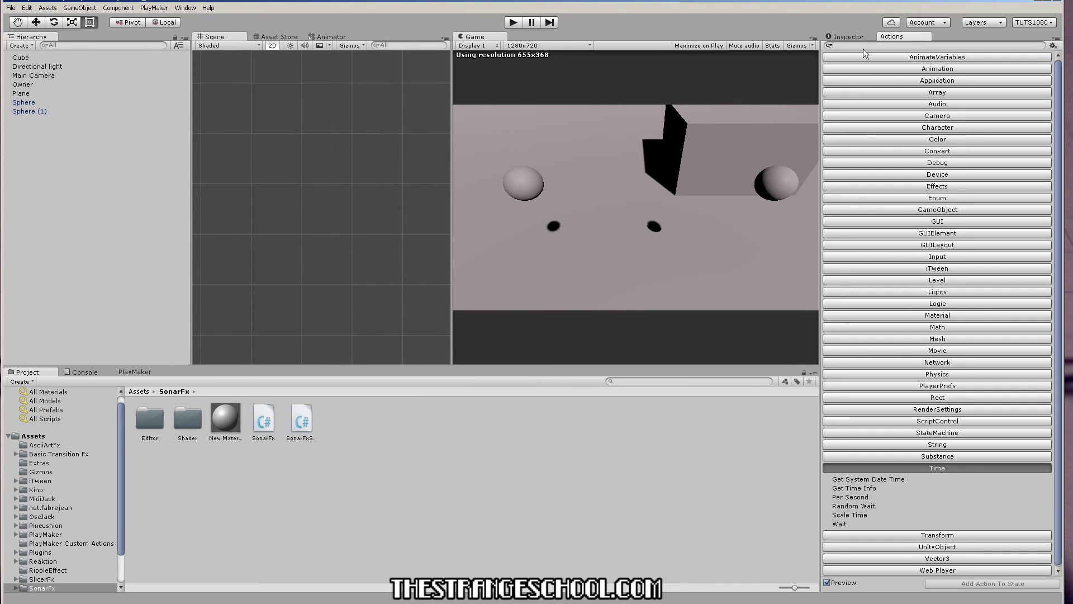
text(sonar)
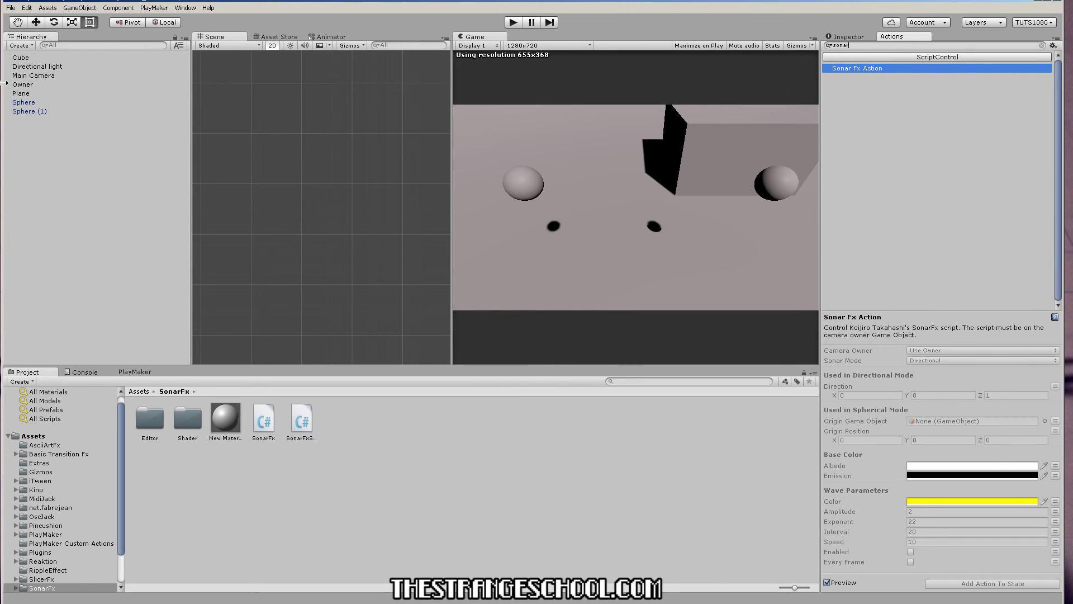
- Add a new PlayMaker FSM to the Main Camera and reposition State 1
click(26, 77)
click(123, 371)
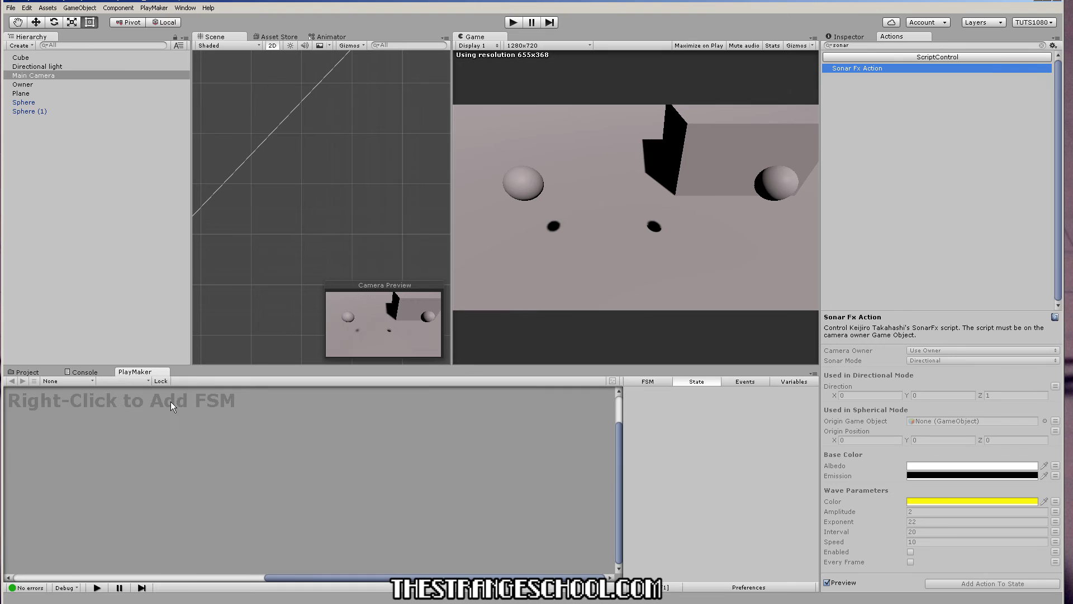
right_click(151, 421)
click(167, 426)
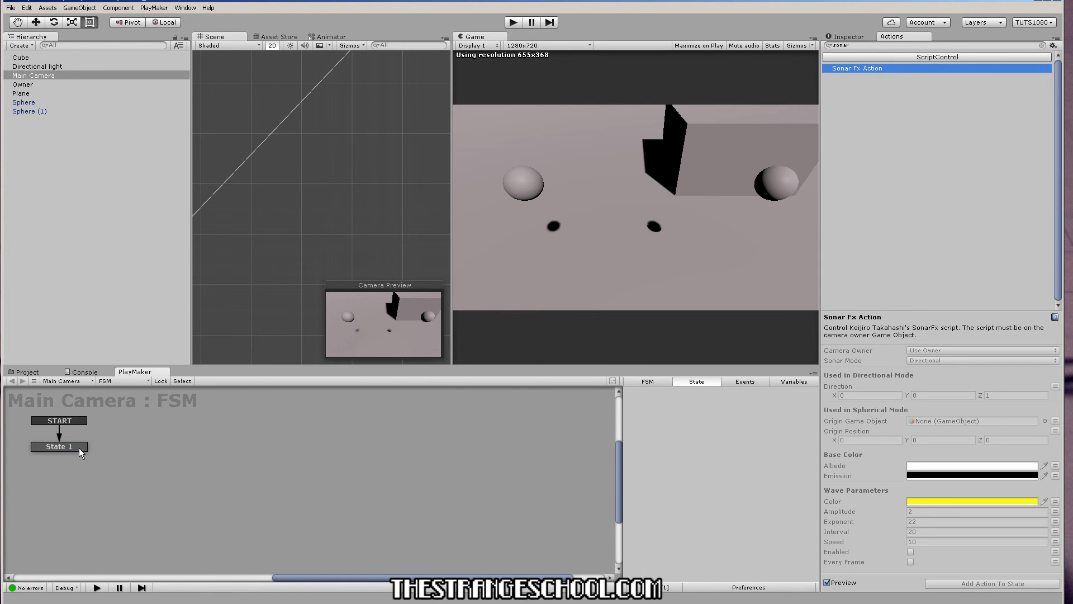
drag(78, 448, 136, 448)
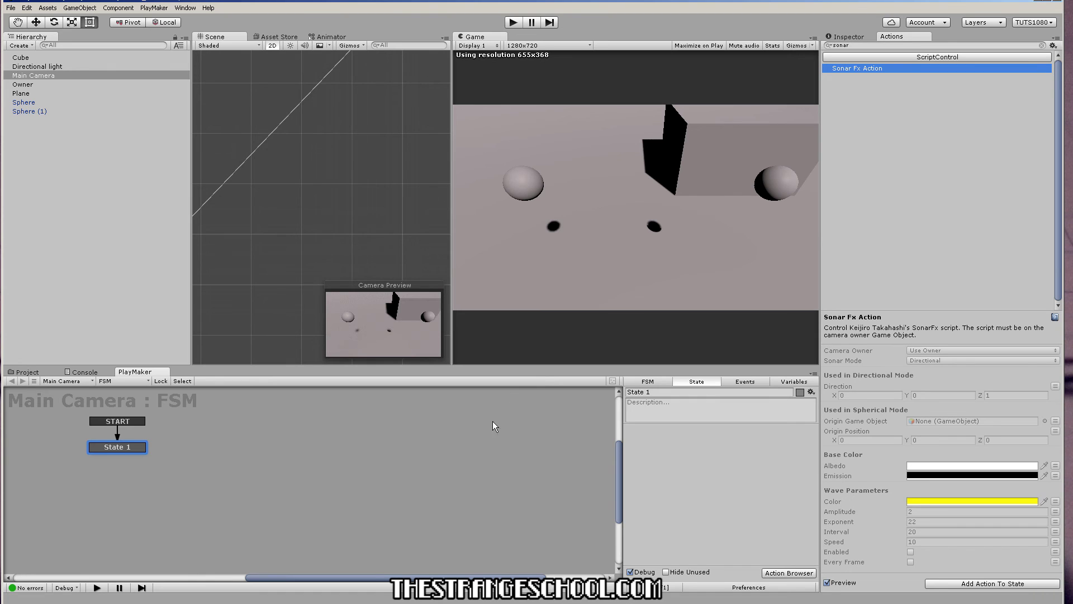
middle_drag(127, 468, 210, 455)
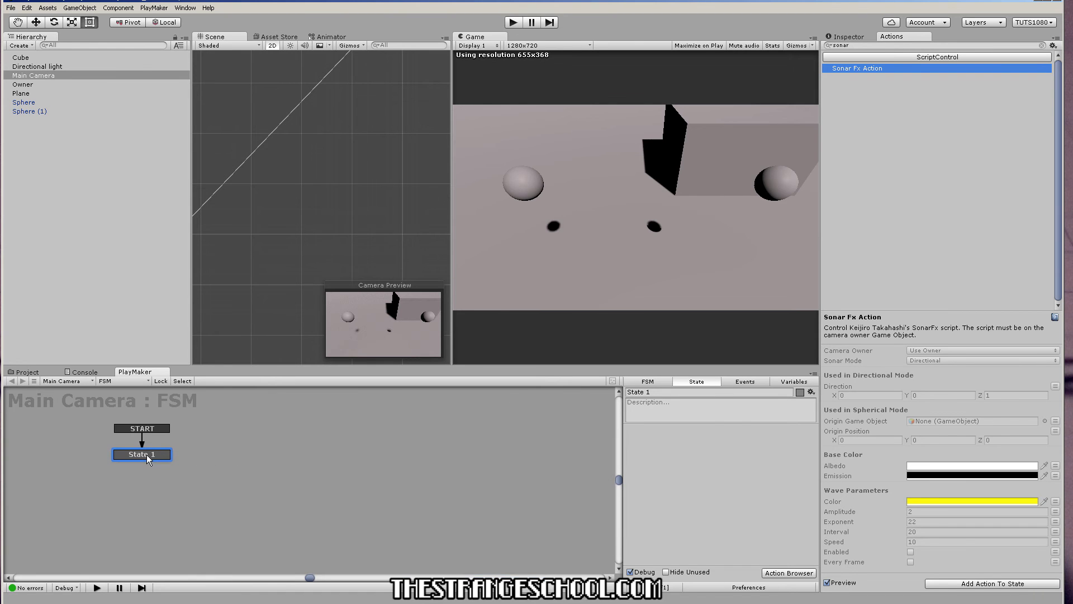
- Add the Sonar Fx Action to State 1
double_click(861, 68)
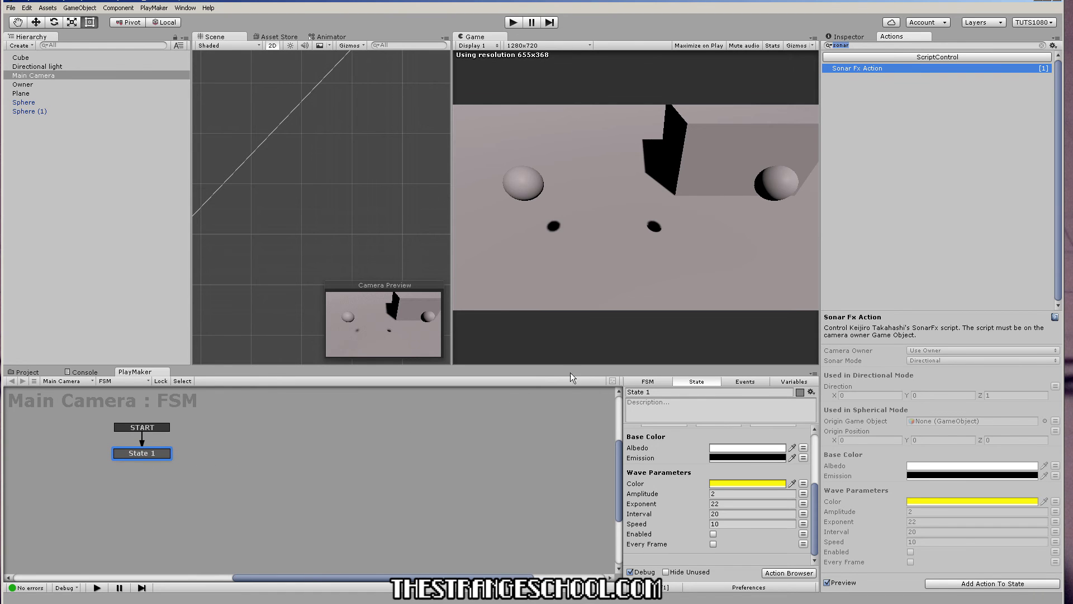
drag(569, 367, 568, 284)
scroll(737, 430, up, 1)
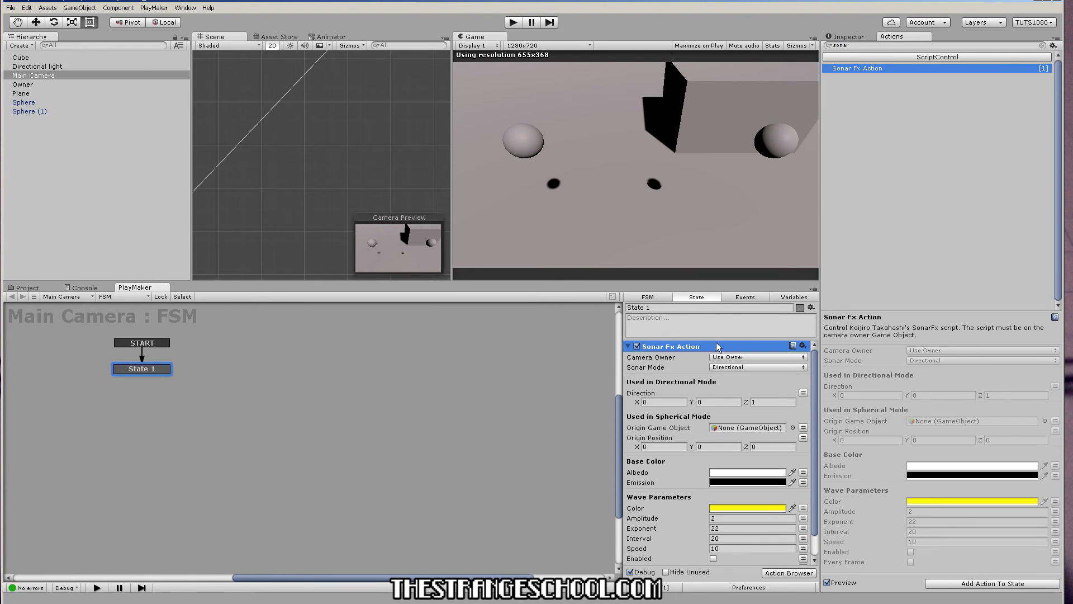
- Switch the scene to 3D perspective and inspect the spheres to identify the Sphere object
click(846, 37)
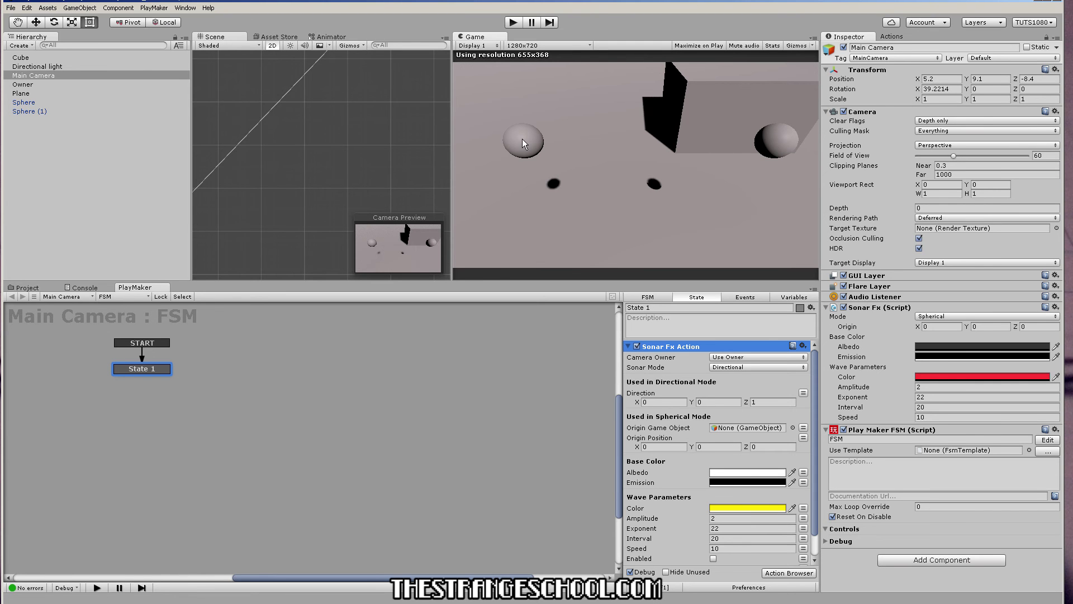
scroll(263, 75, up, 4)
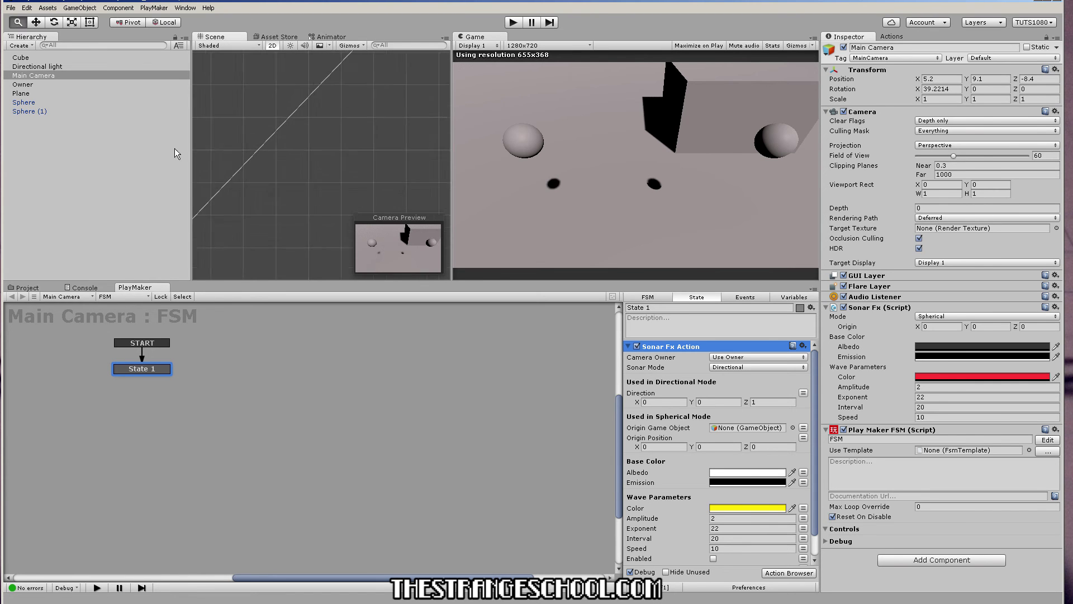
click(274, 46)
alt+drag(393, 145, 354, 168)
click(330, 145)
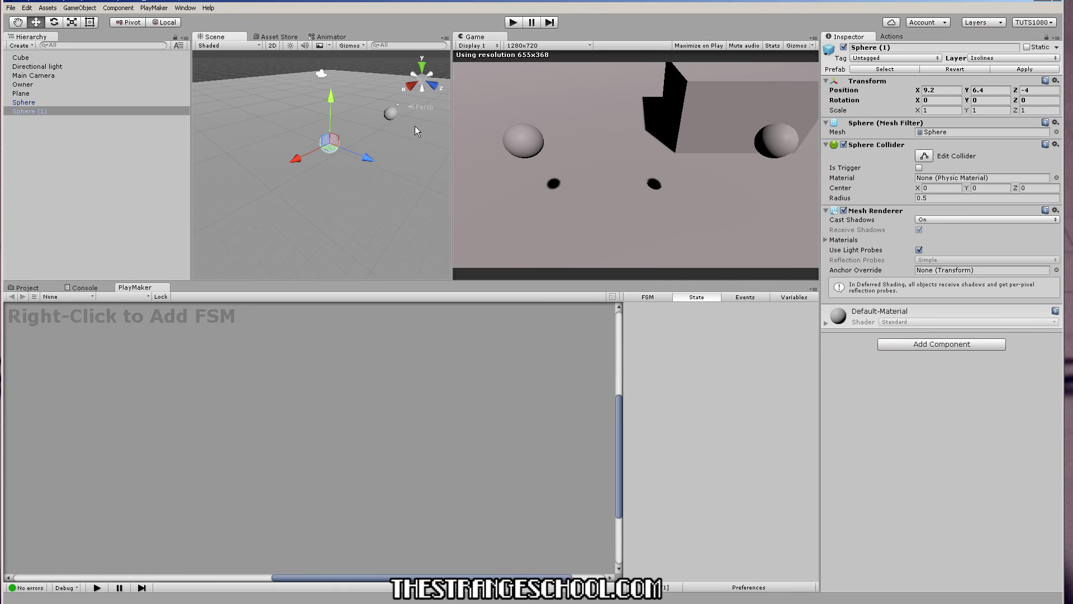
click(844, 47)
click(844, 47)
click(34, 75)
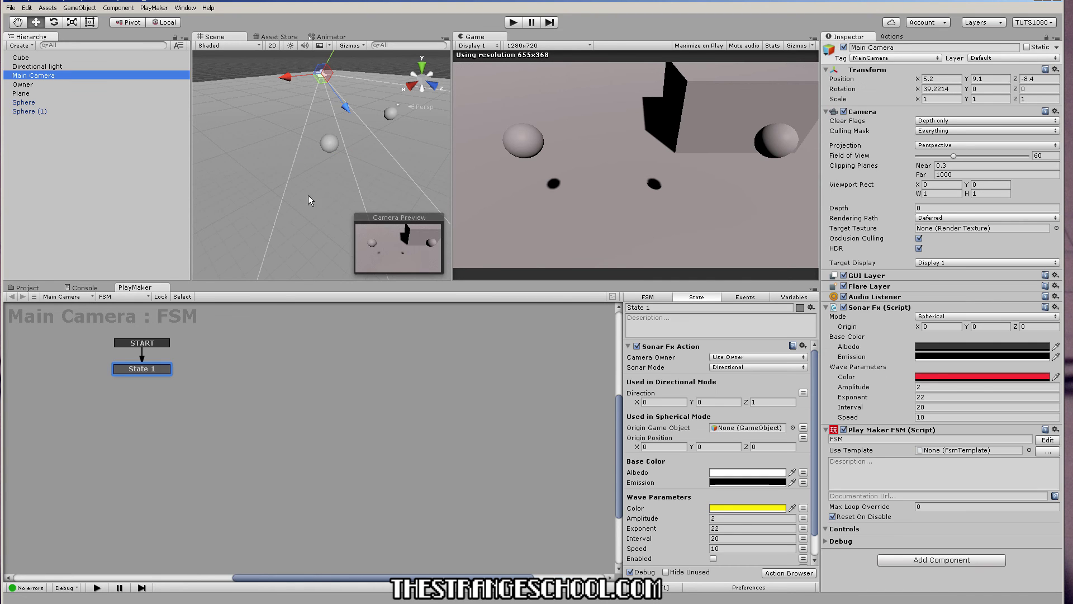
click(39, 102)
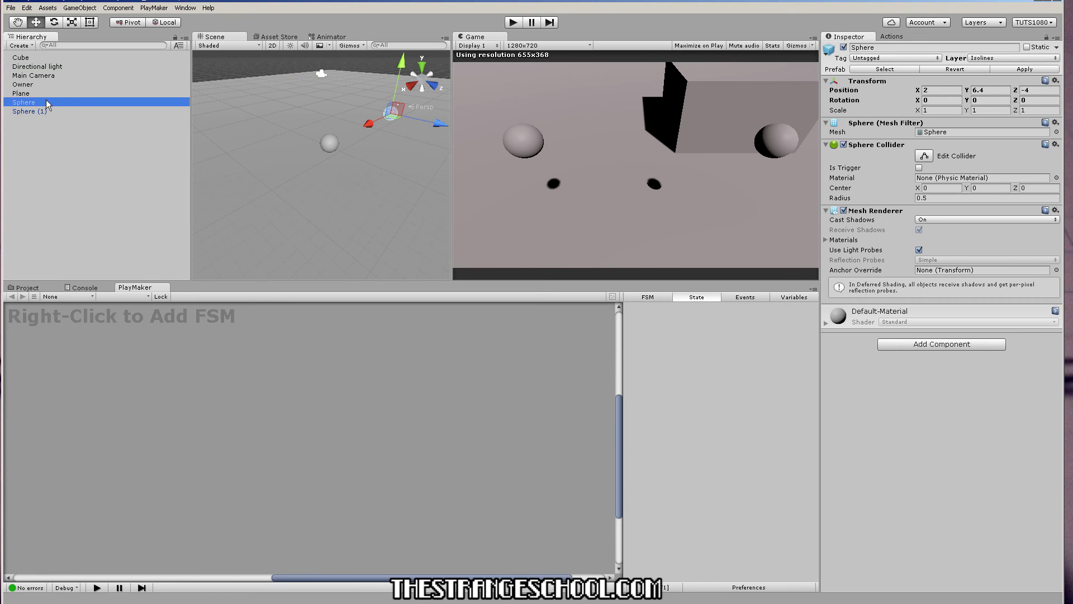
click(847, 50)
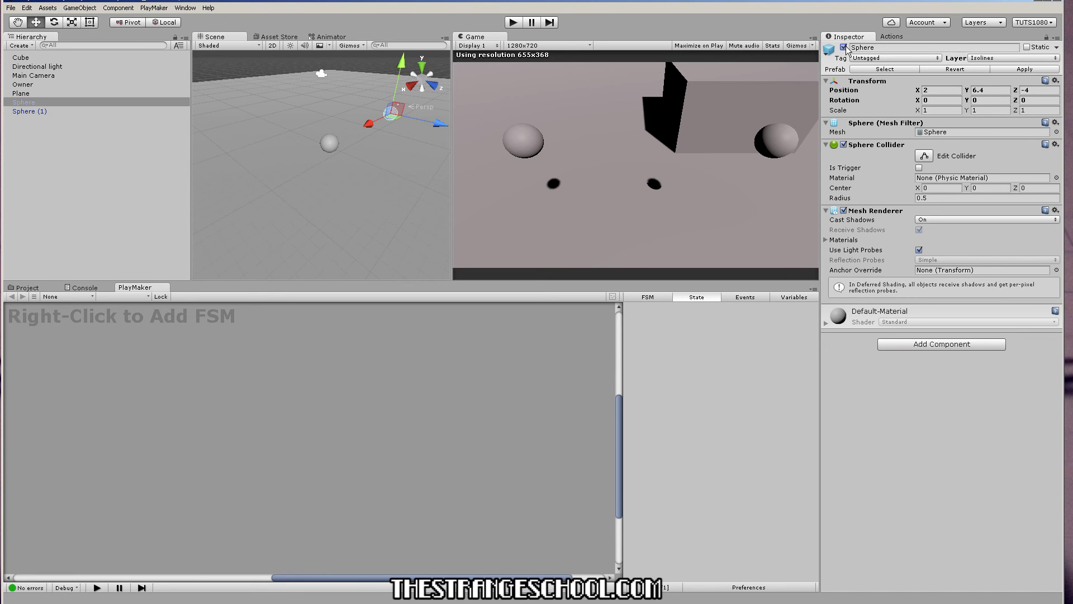
click(31, 76)
- Set Sphere as Origin Game Object and Sonar Mode Spherical, then play the scene
drag(23, 103, 731, 430)
click(733, 369)
click(713, 383)
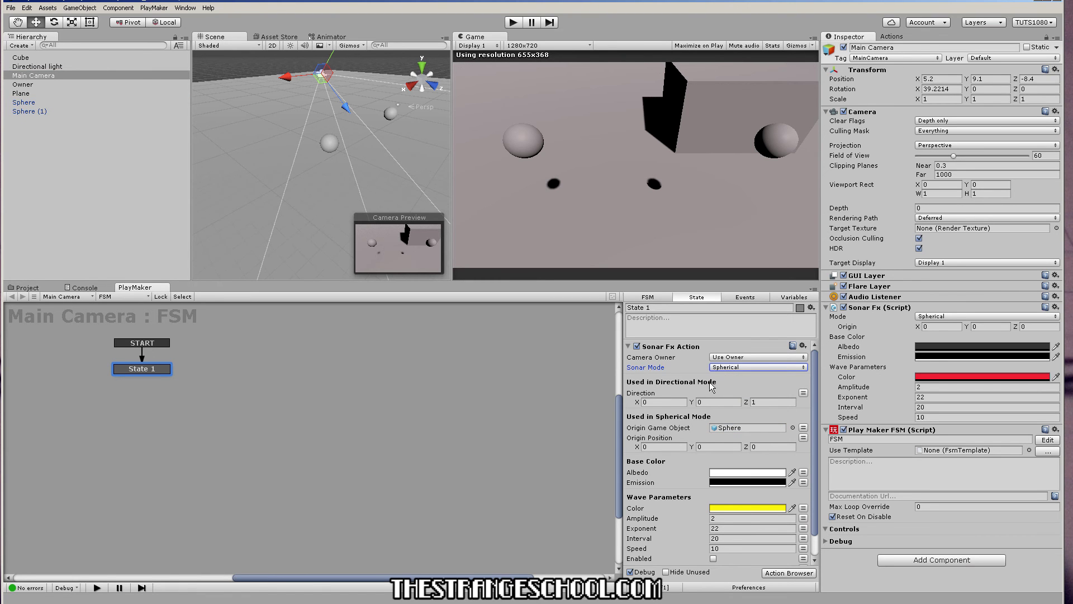
click(514, 24)
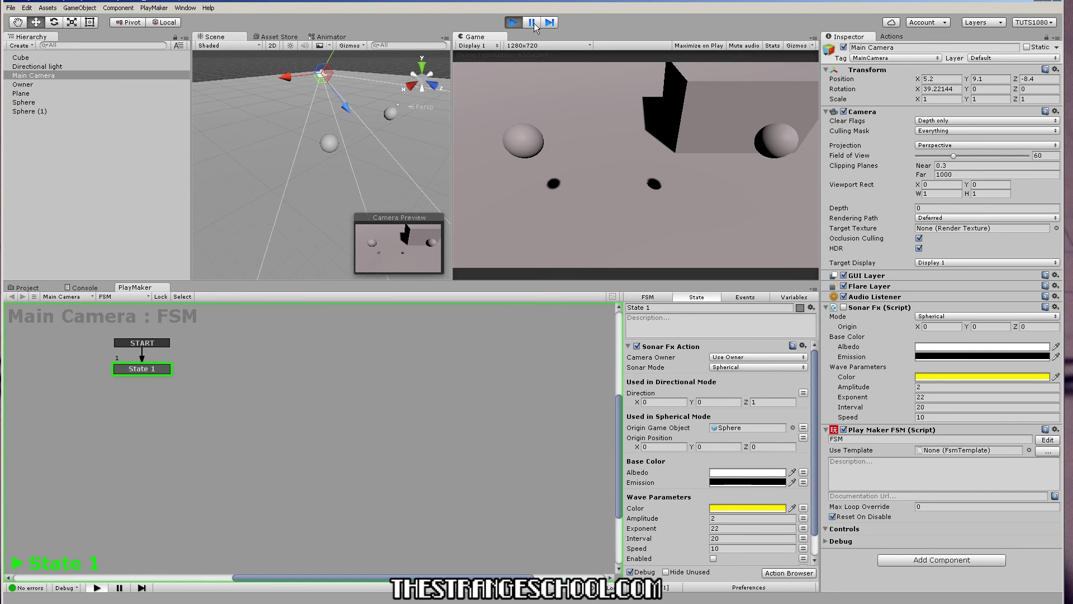
- Tick Enabled on the Sonar Fx Action, replay to see the yellow pulse, then stop
click(514, 22)
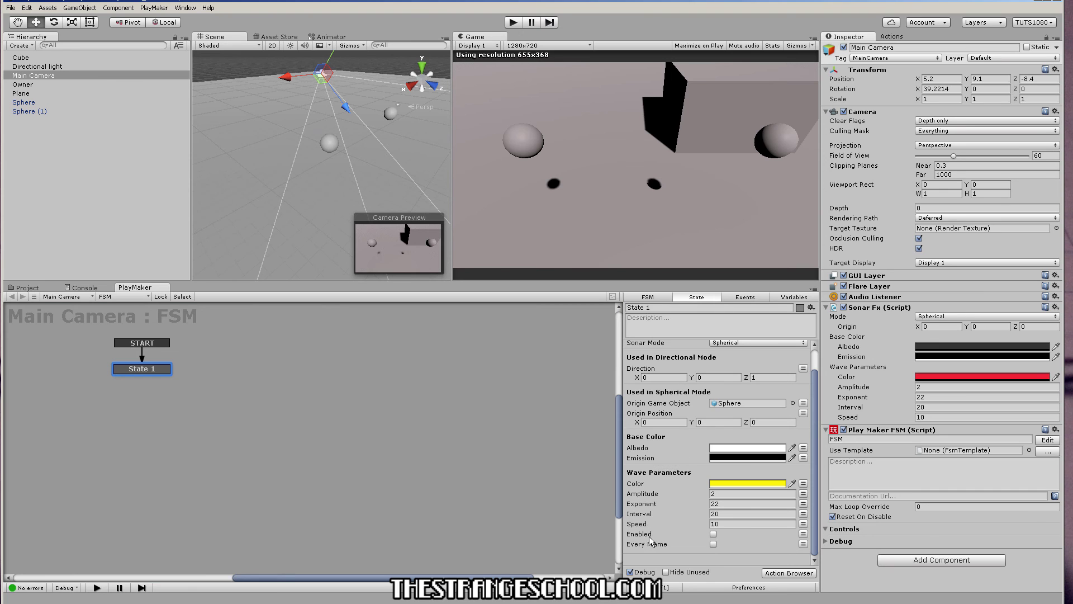
click(714, 534)
click(512, 24)
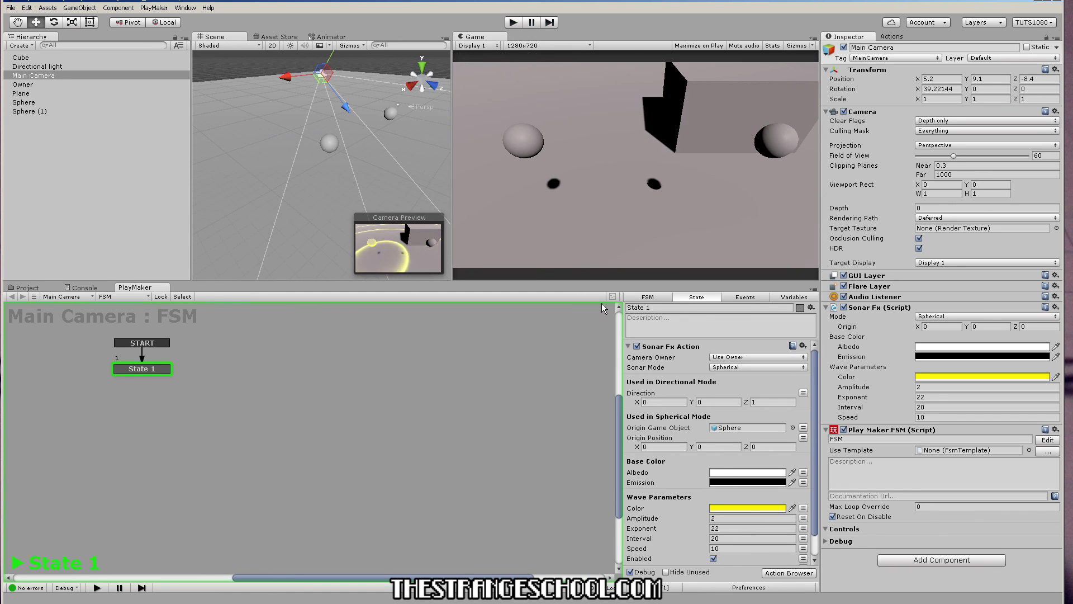
key(ctrl+p)
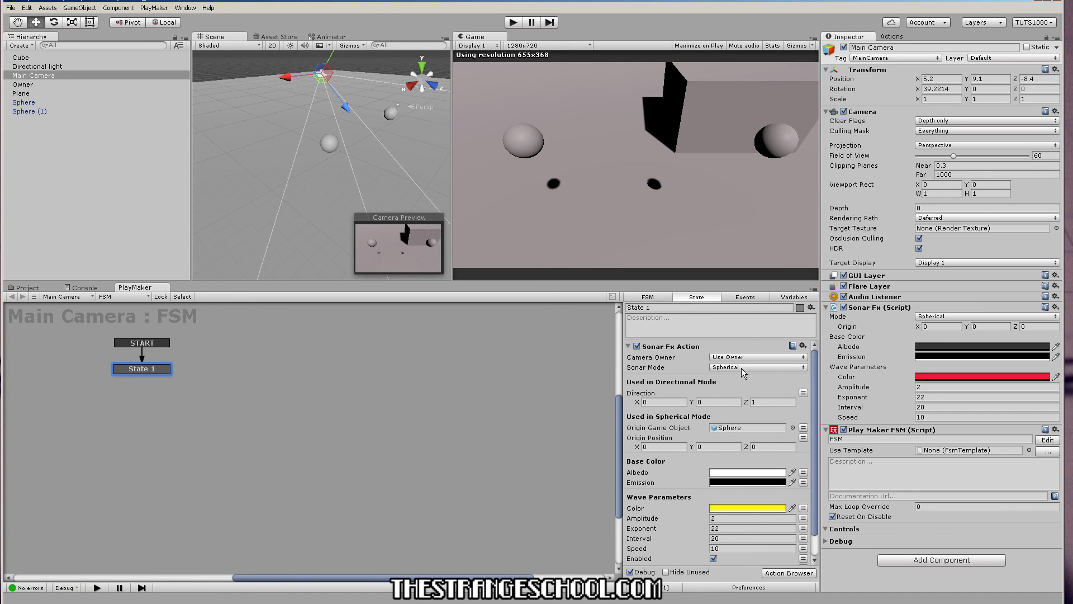
- Replace the Sphere origin object with origin position X 10, Z 10
click(803, 427)
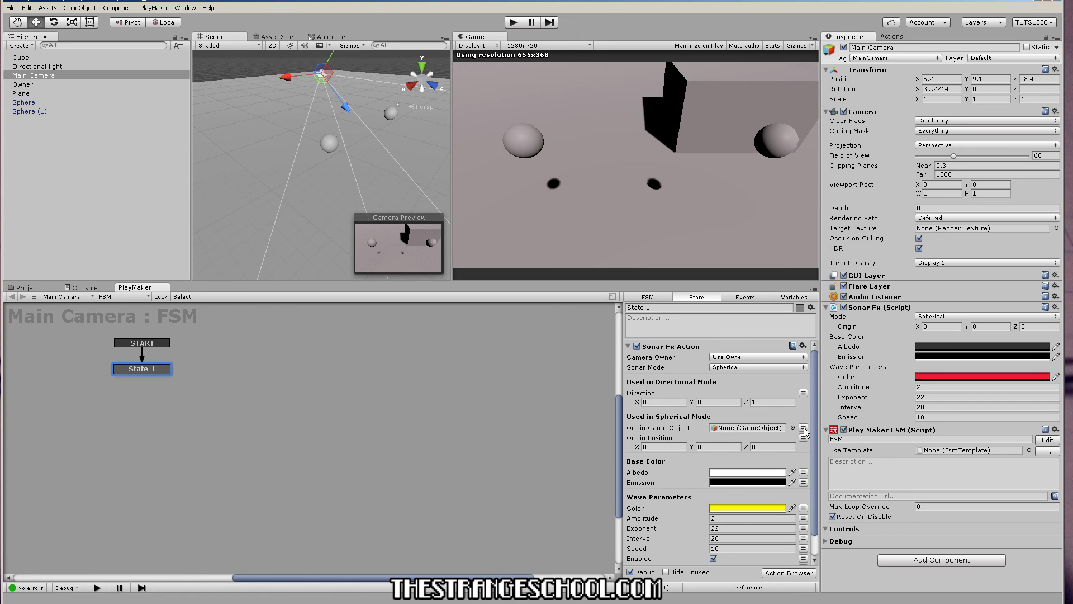
click(668, 448)
text(10)
key(Tab)
key(Tab)
text(1)
- Test-run the scene, then switch the Sonar Mode to Directional
click(514, 22)
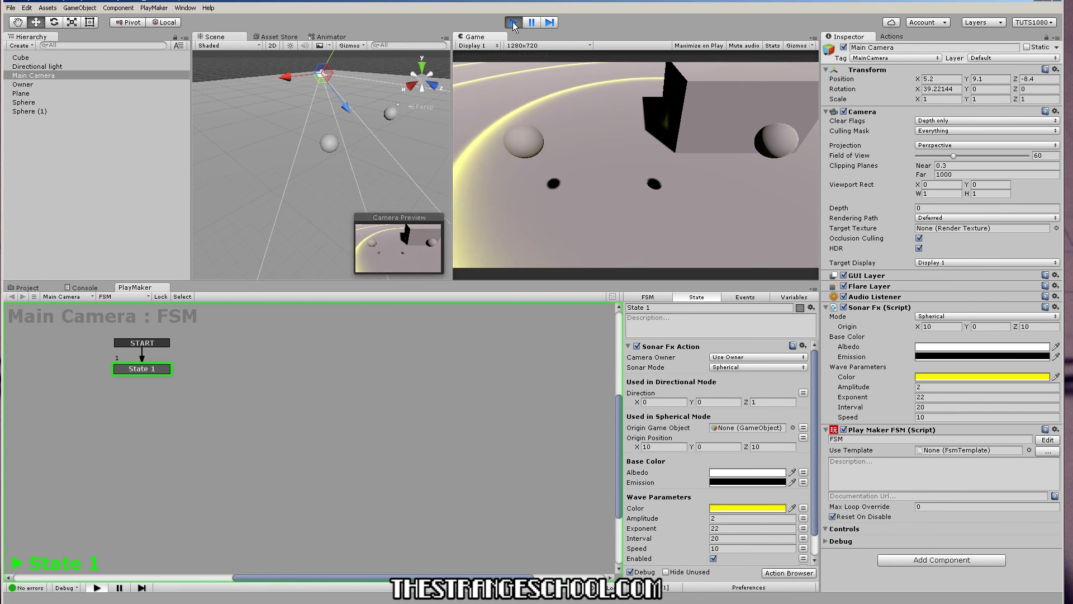
click(514, 22)
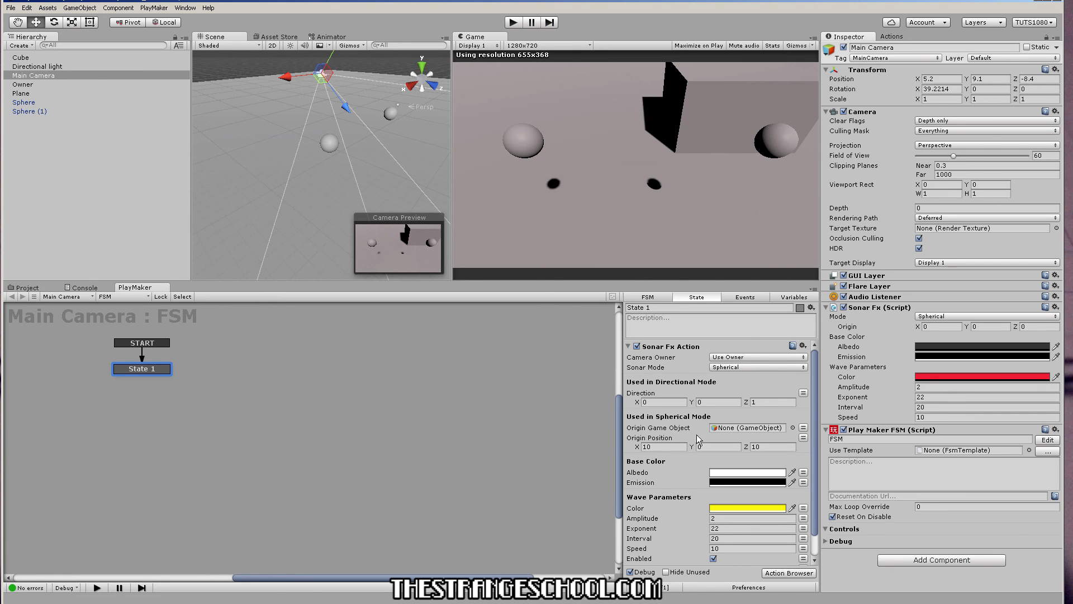
click(736, 367)
click(737, 376)
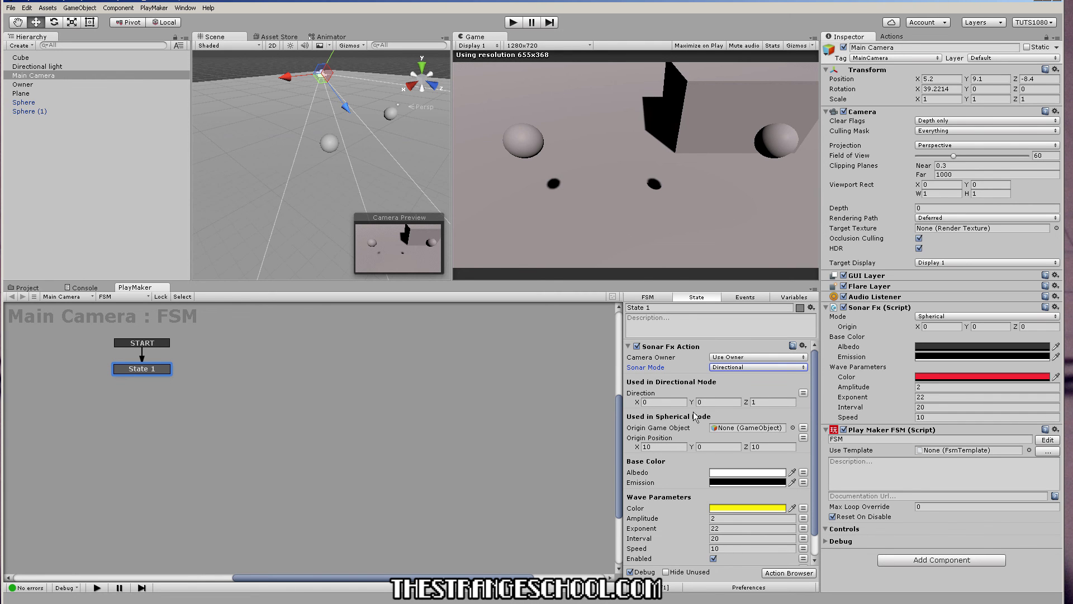
- Return Sonar Mode to Spherical, leave Every Frame unticked, and enlarge the FSM editor area
click(724, 367)
click(728, 385)
scroll(682, 444, down, 1)
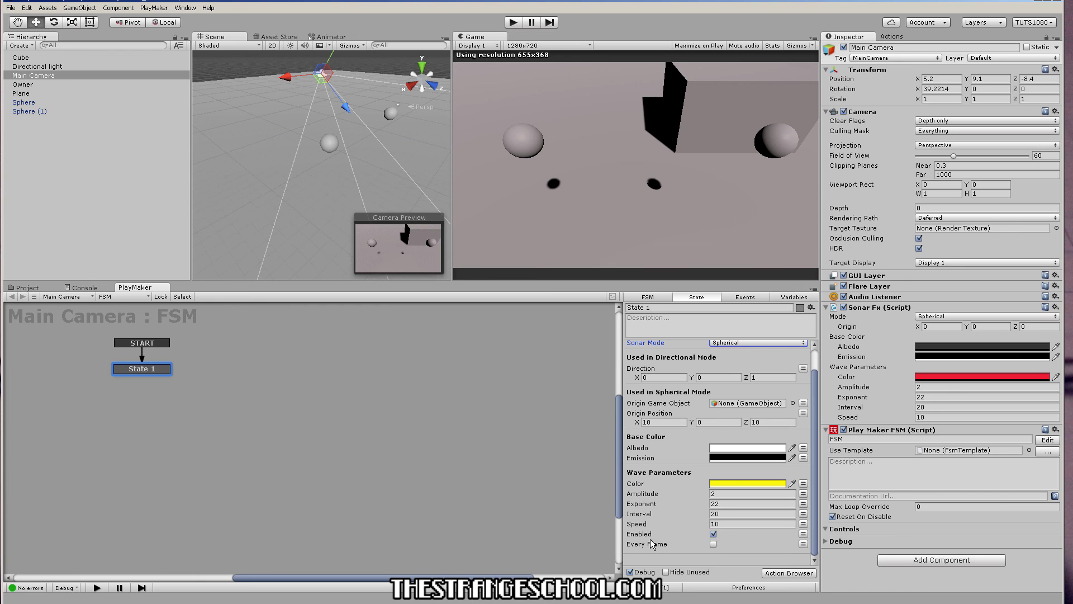
click(713, 544)
click(713, 544)
scroll(694, 378, up, 2)
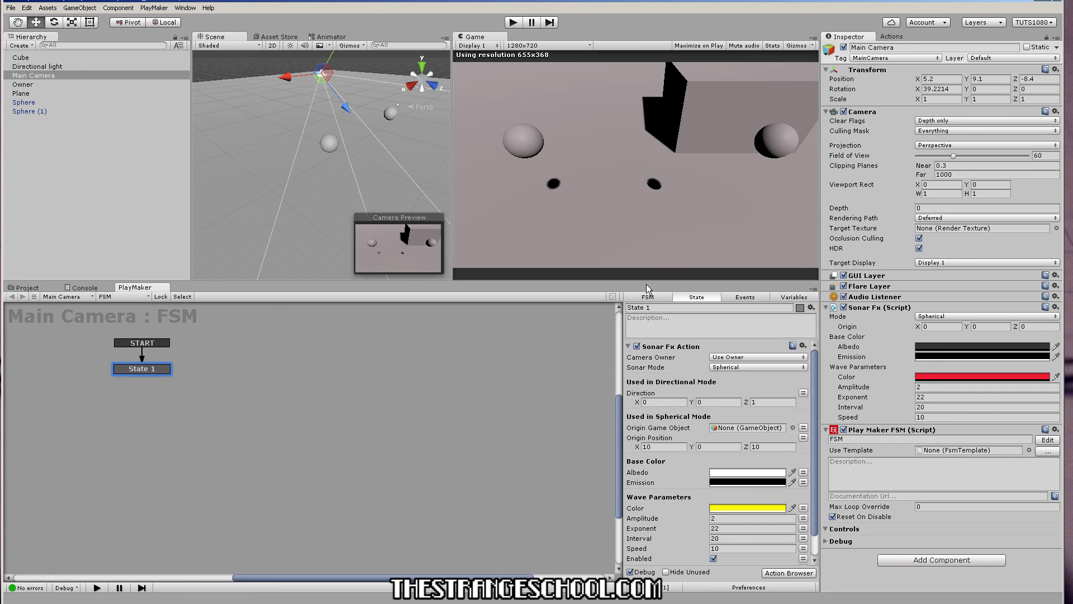
drag(646, 289, 652, 254)
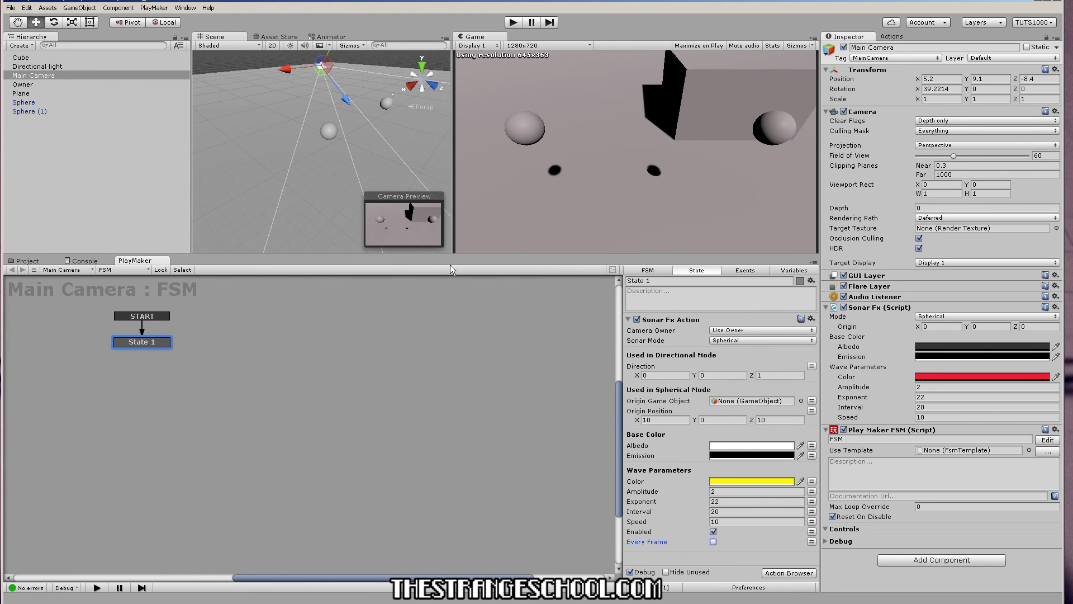